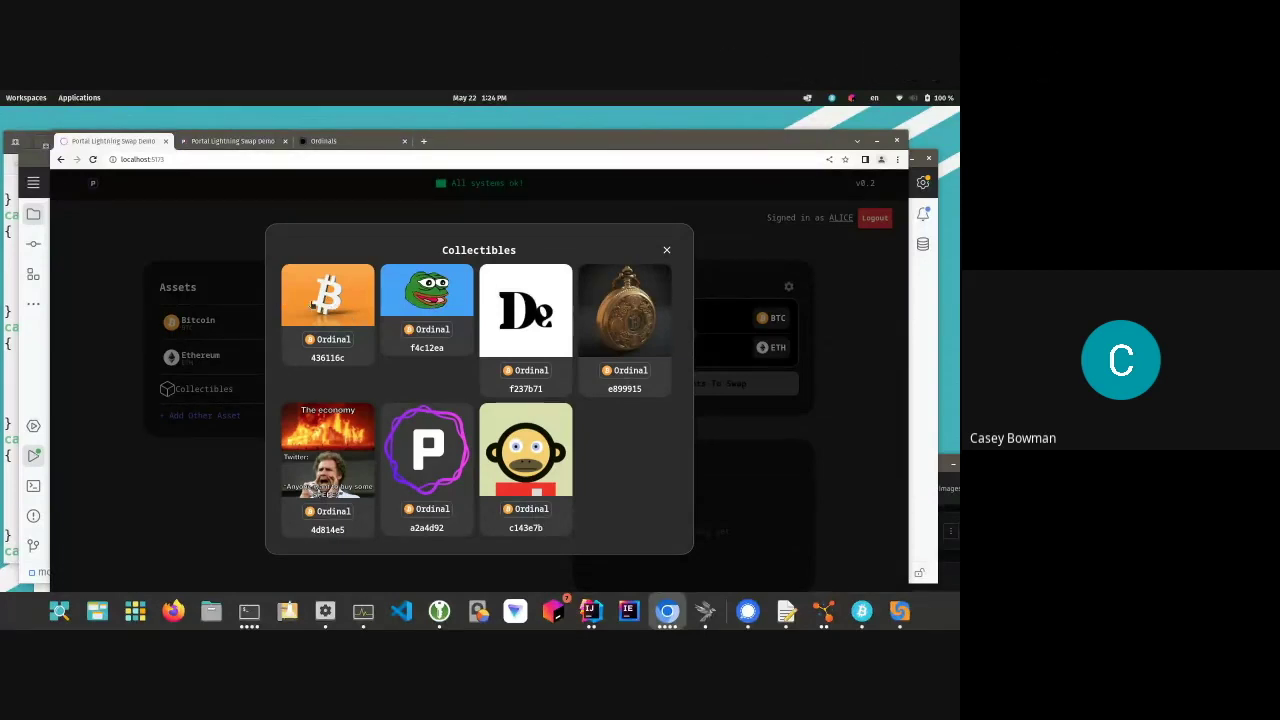
# Offer Alice's Bitcoin-logo inscription for 0.00008 BTC and submit the swap
pyautogui.click(311, 305)
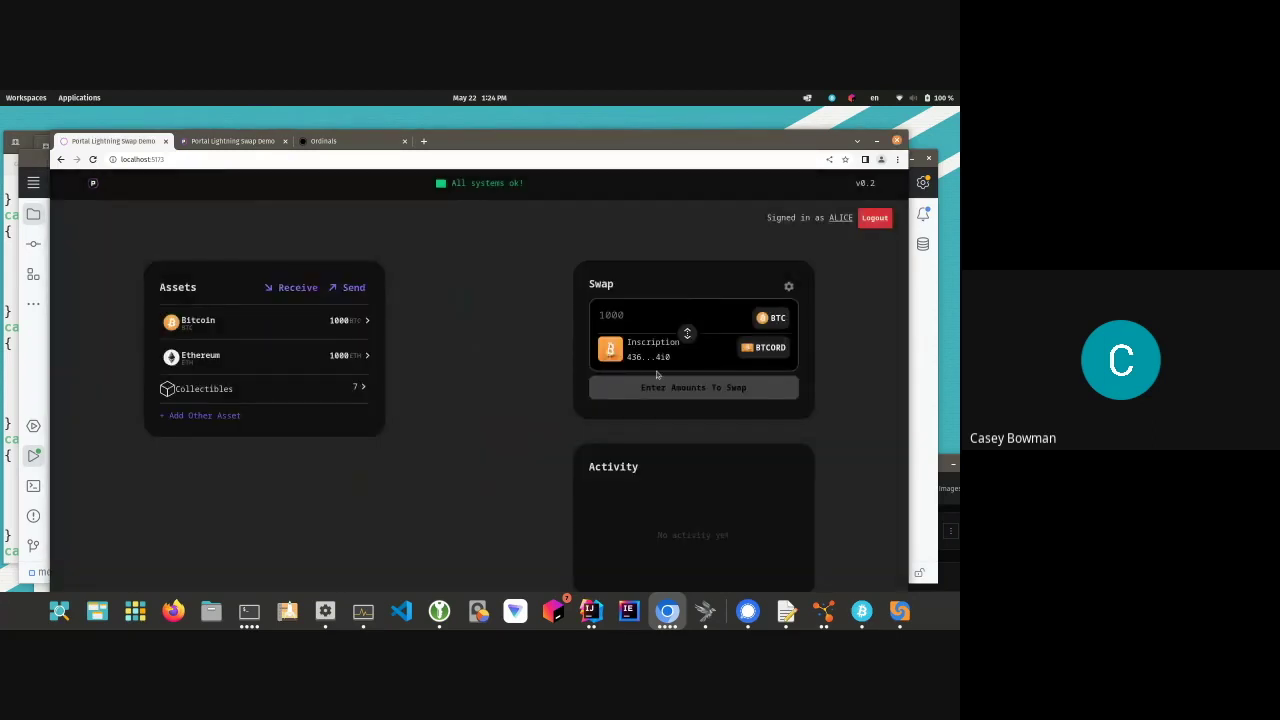
pyautogui.click(687, 334)
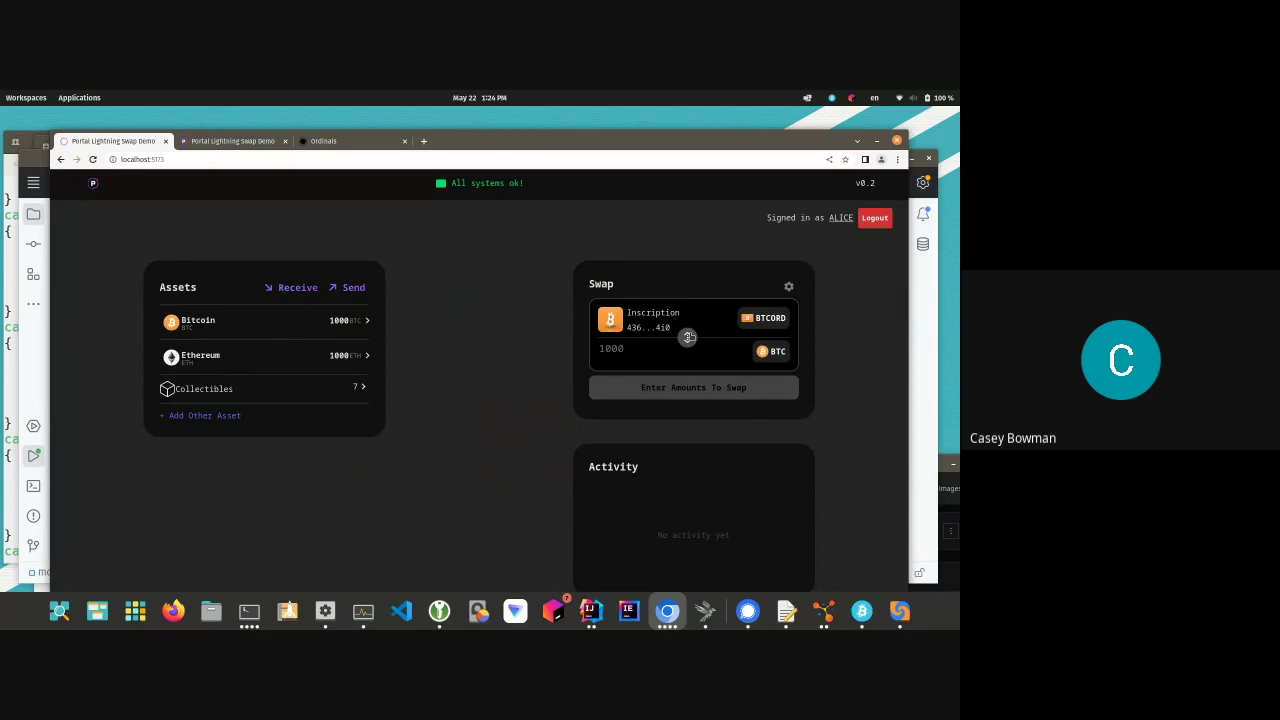
pyautogui.click(687, 336)
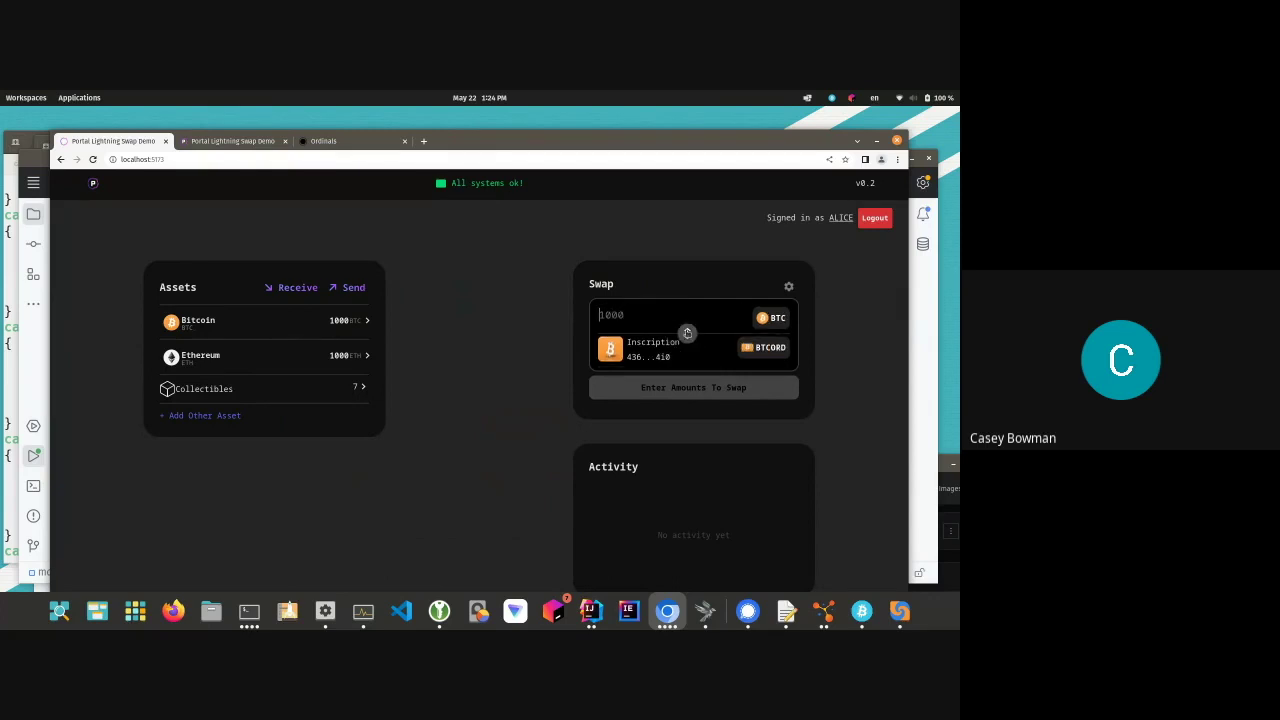
pyautogui.click(687, 333)
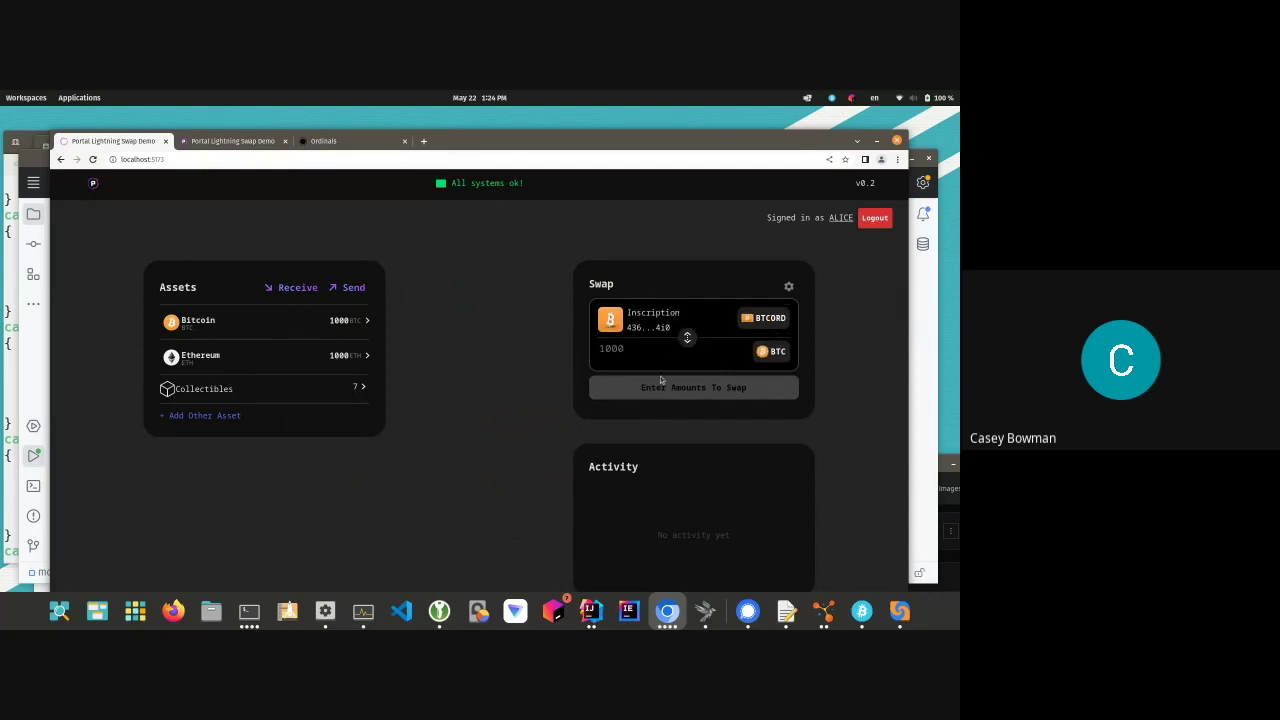
pyautogui.write('0.0000')
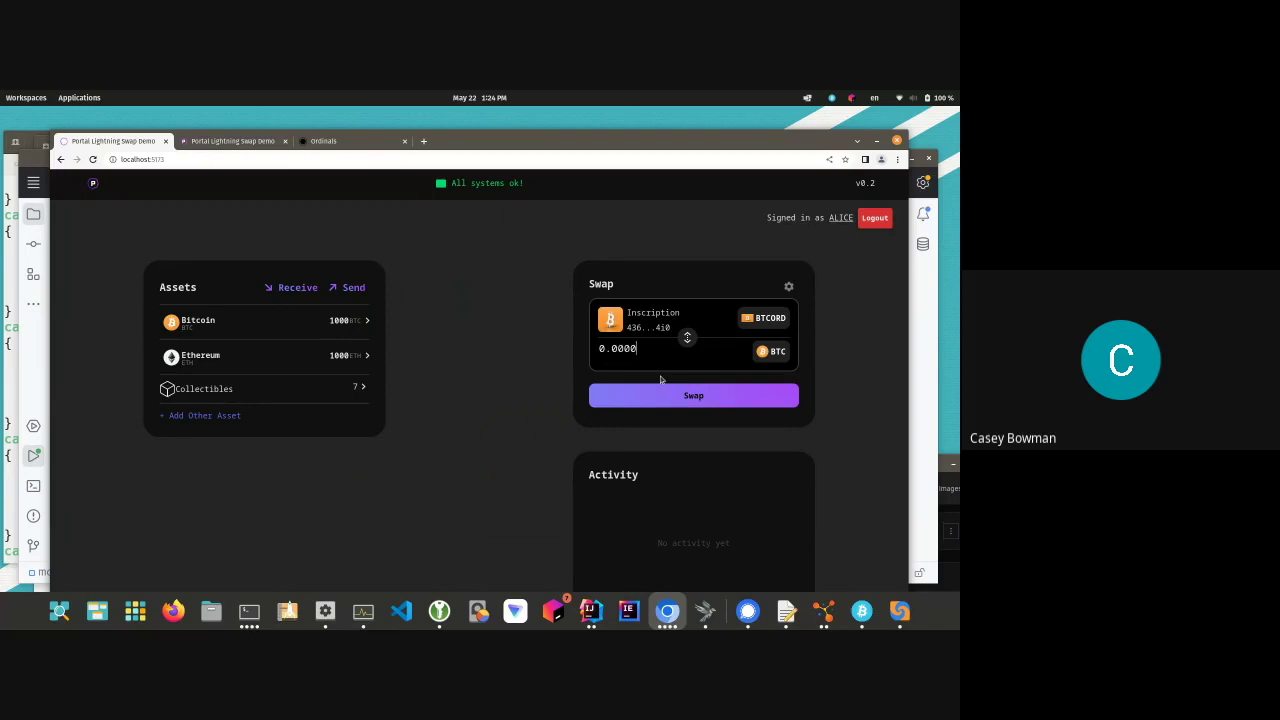
pyautogui.write('8')
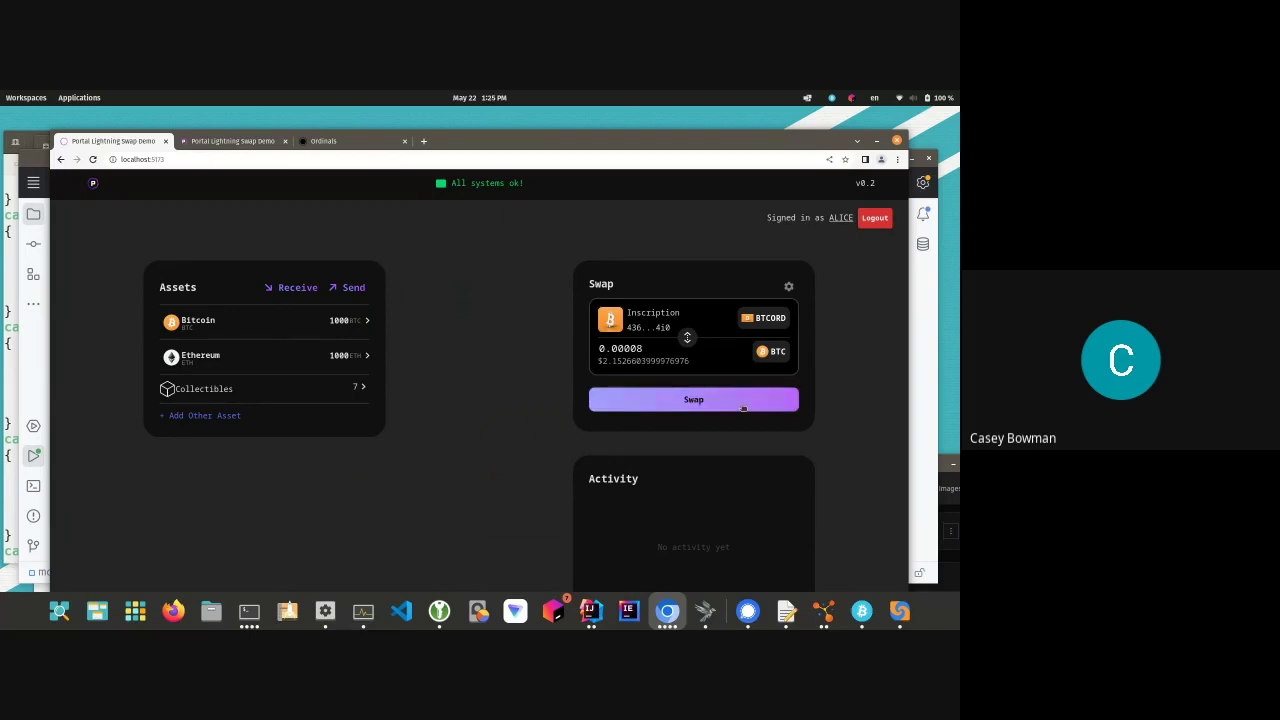
pyautogui.click(742, 406)
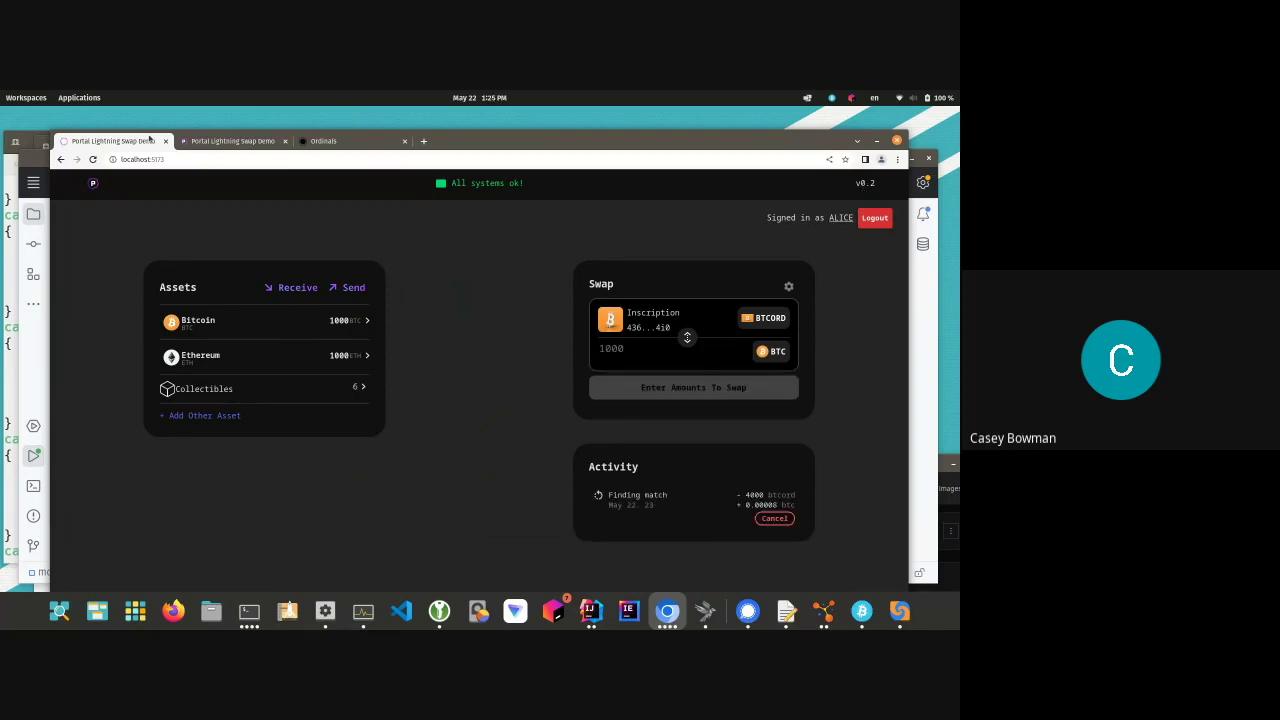
# Connect as Bob on the second page and order the Bitcoin-logo inscription for 0.00008 BTC
pyautogui.click(230, 140)
pyautogui.click(849, 217)
pyautogui.click(826, 277)
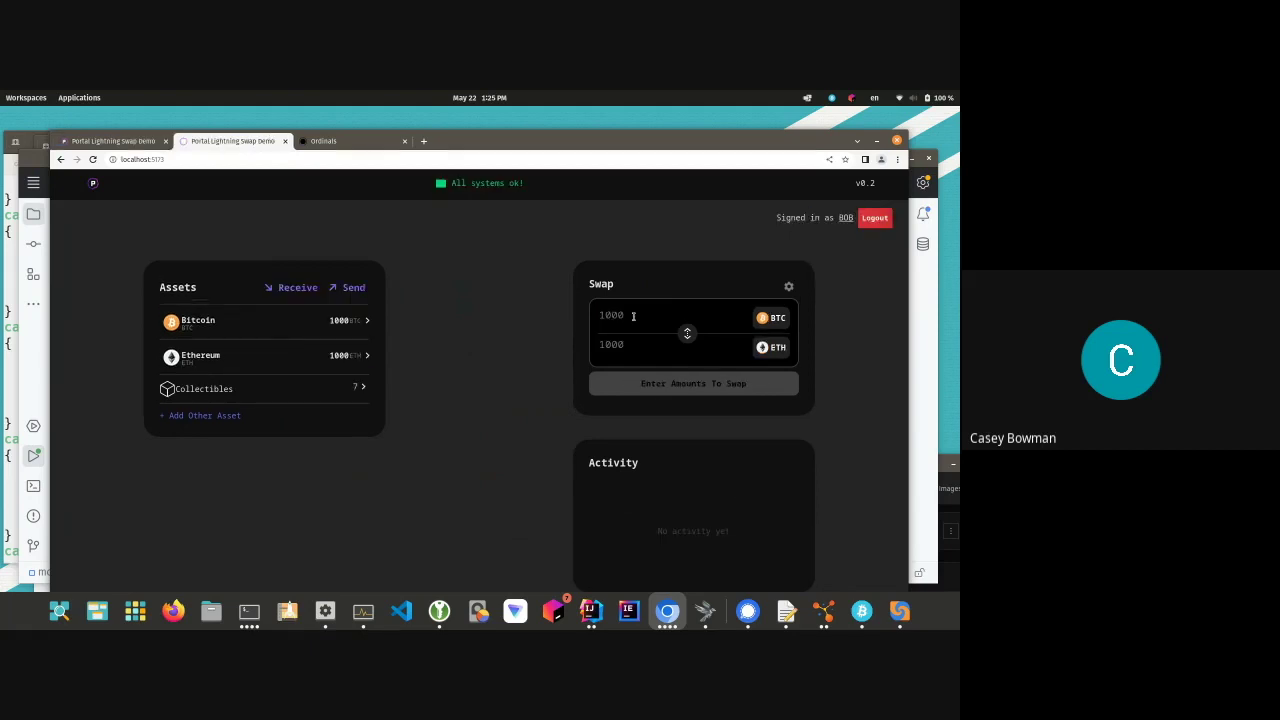
pyautogui.click(633, 315)
pyautogui.write('0.00008')
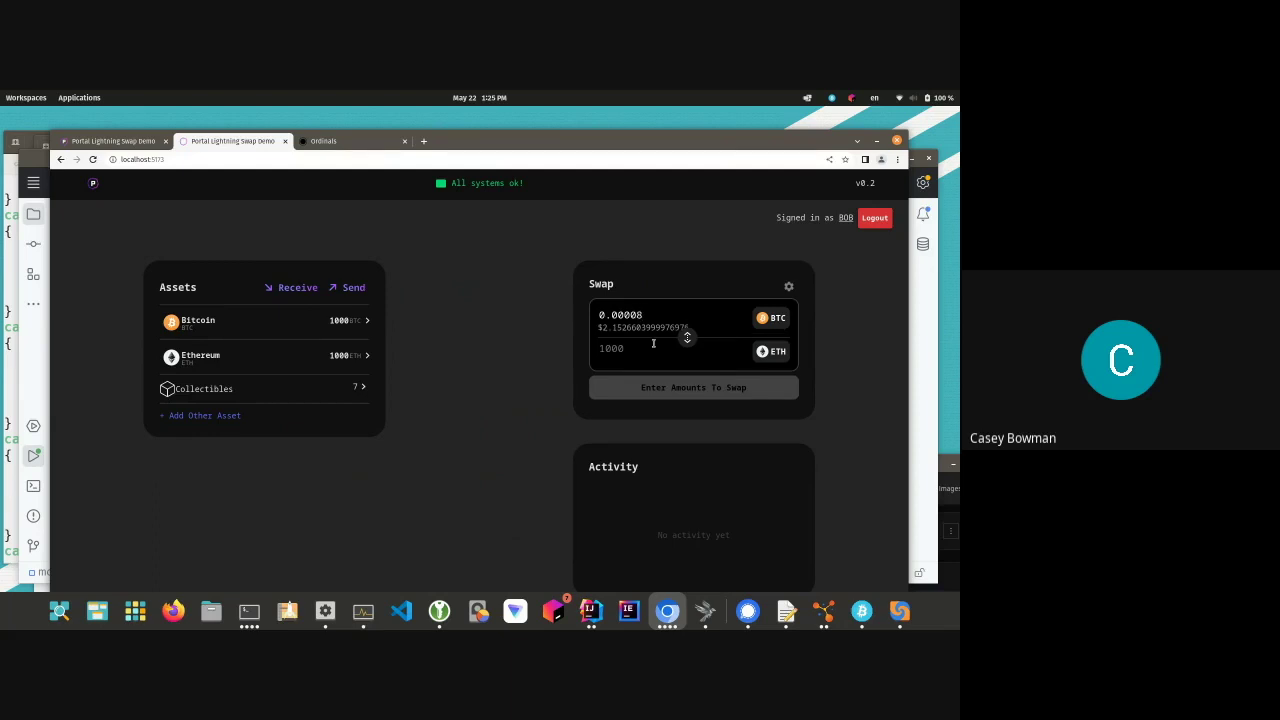
pyautogui.click(775, 351)
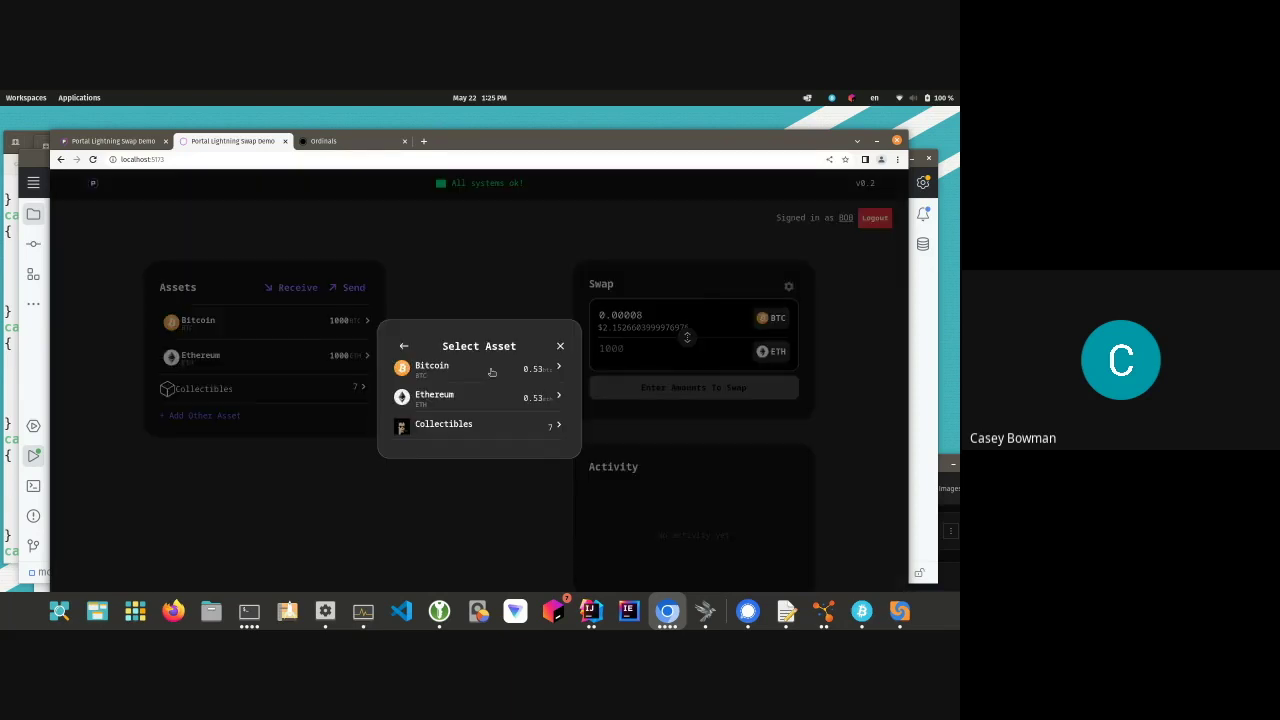
pyautogui.click(470, 424)
pyautogui.click(336, 320)
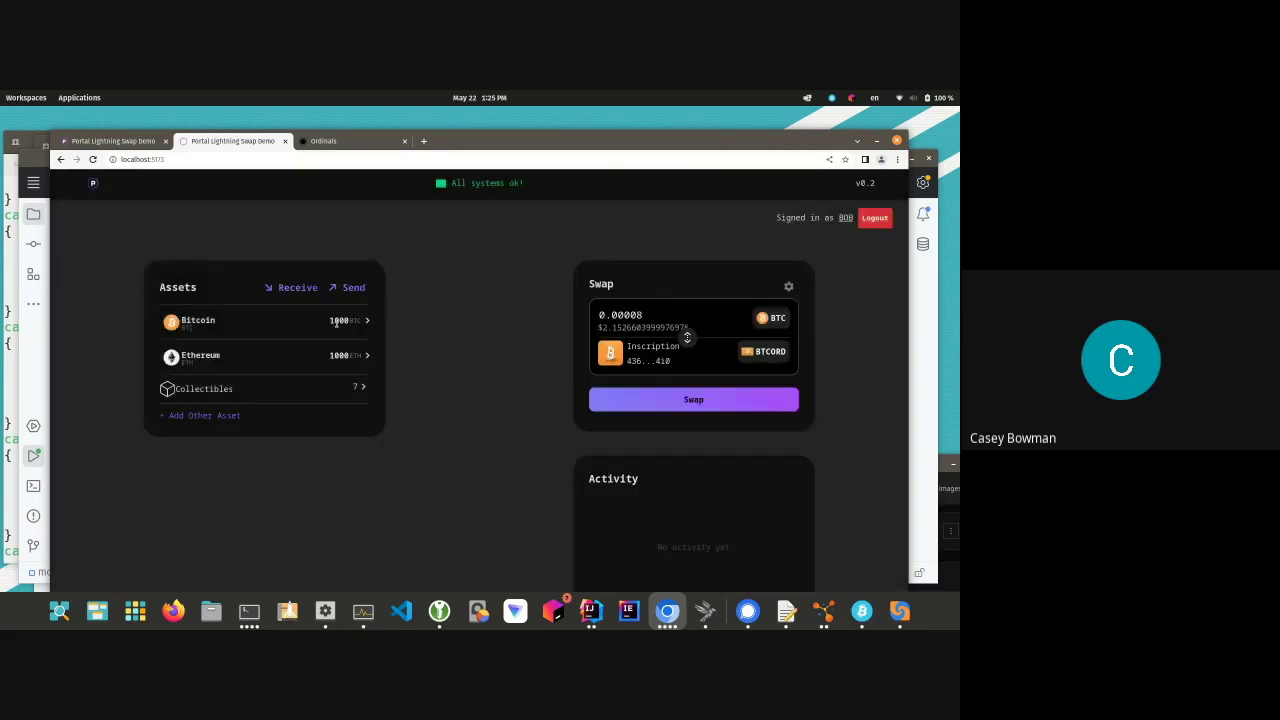
pyautogui.click(668, 401)
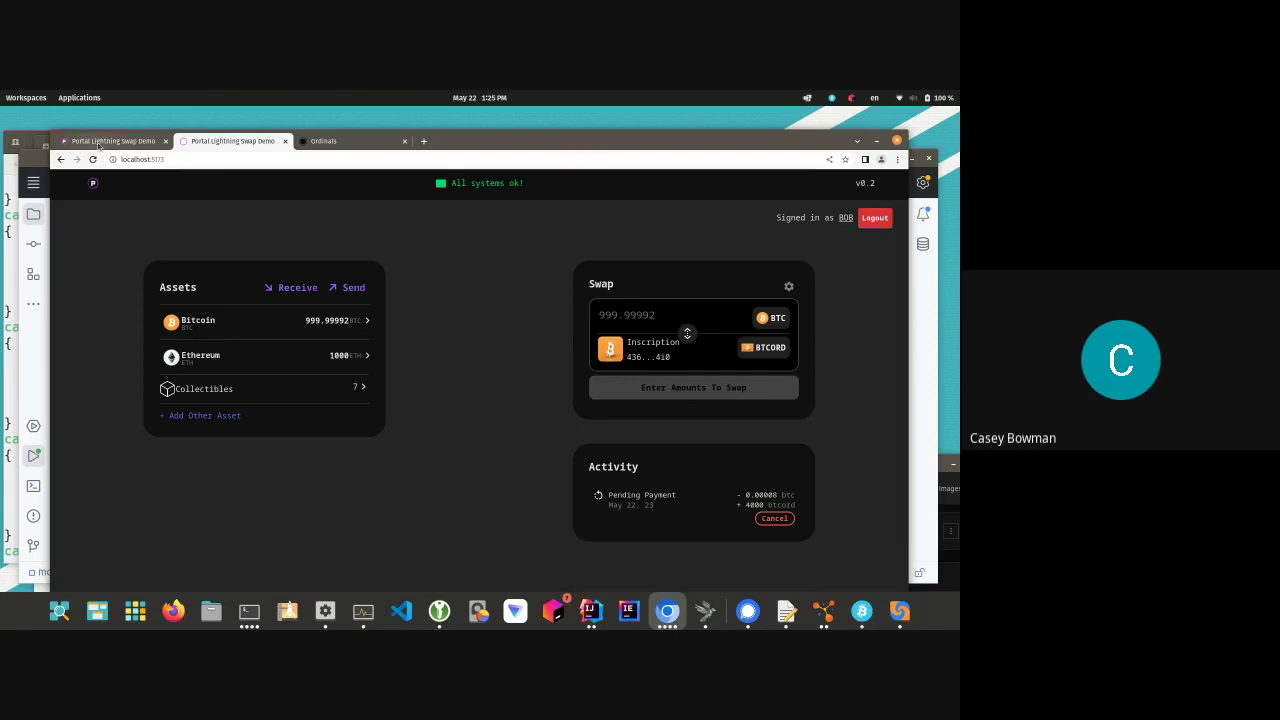
# Copy the payment address from Bob's Pending Payment swap details
pyautogui.click(99, 144)
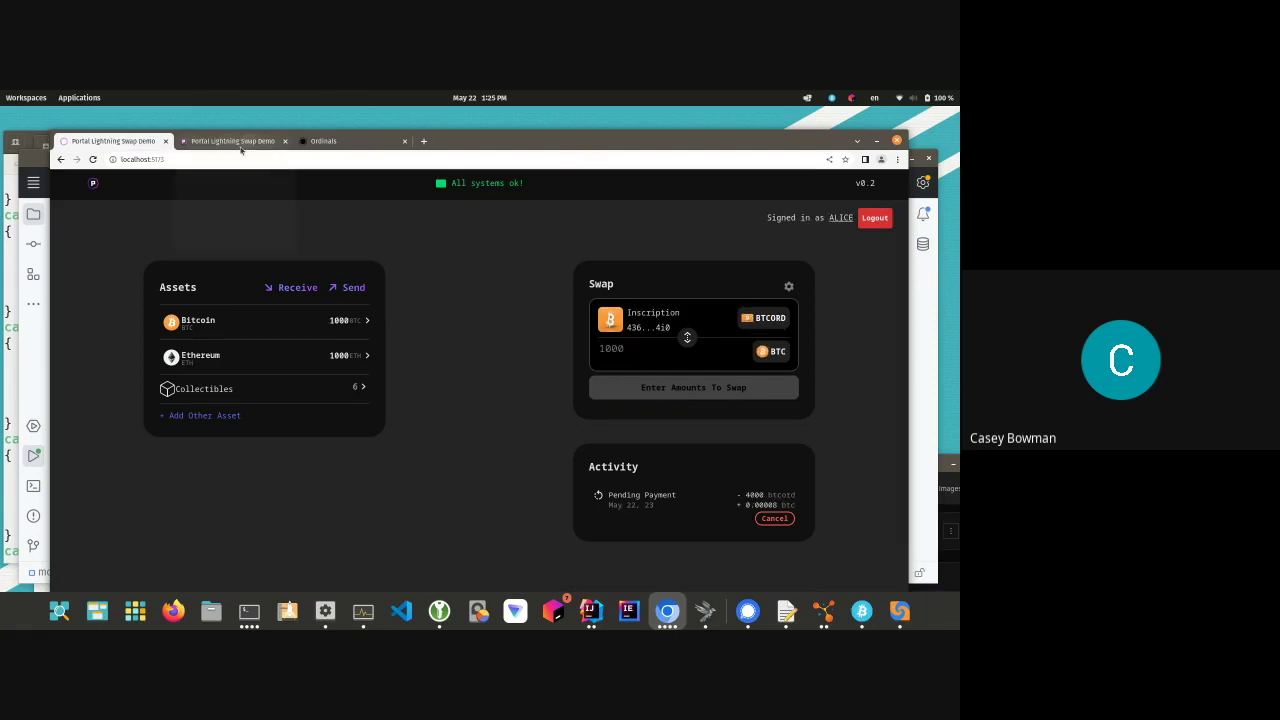
pyautogui.click(241, 146)
pyautogui.click(648, 498)
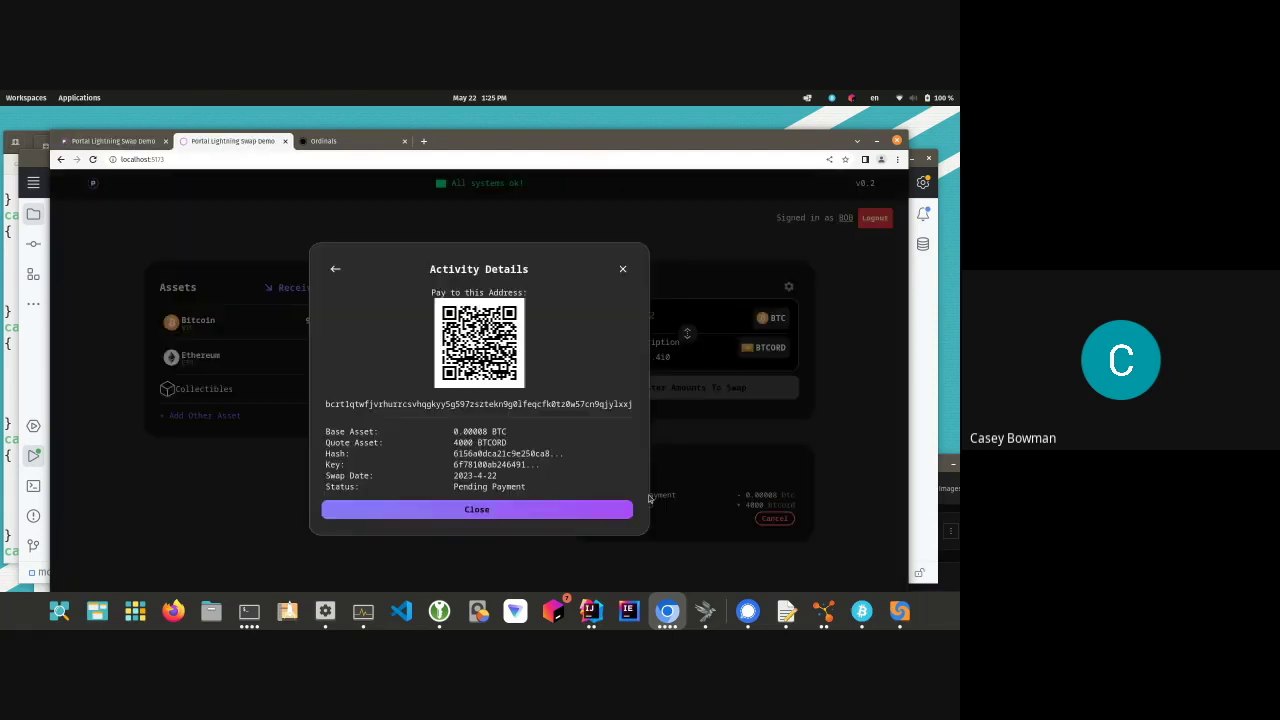
pyautogui.doubleClick(457, 402)
pyautogui.rightClick(464, 403)
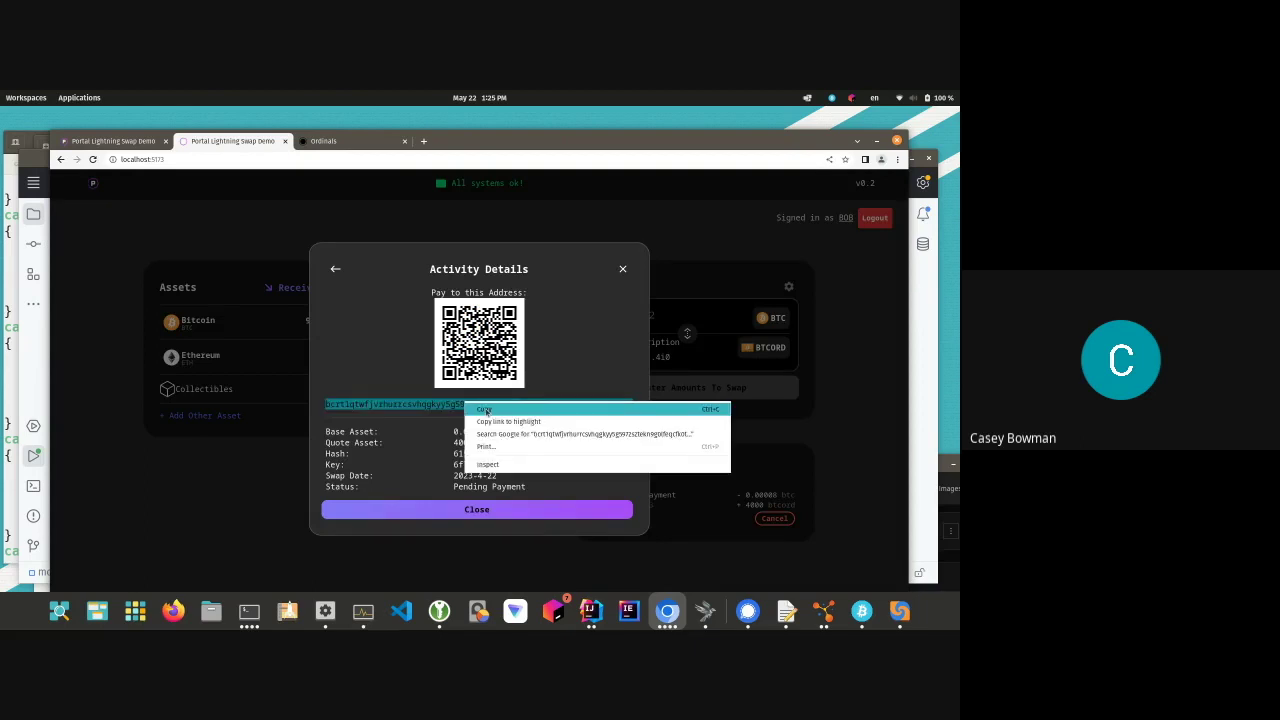
pyautogui.click(485, 410)
# Start a send from Sparrow's alice-ord wallet with the copied swap address as payee
pyautogui.click(706, 611)
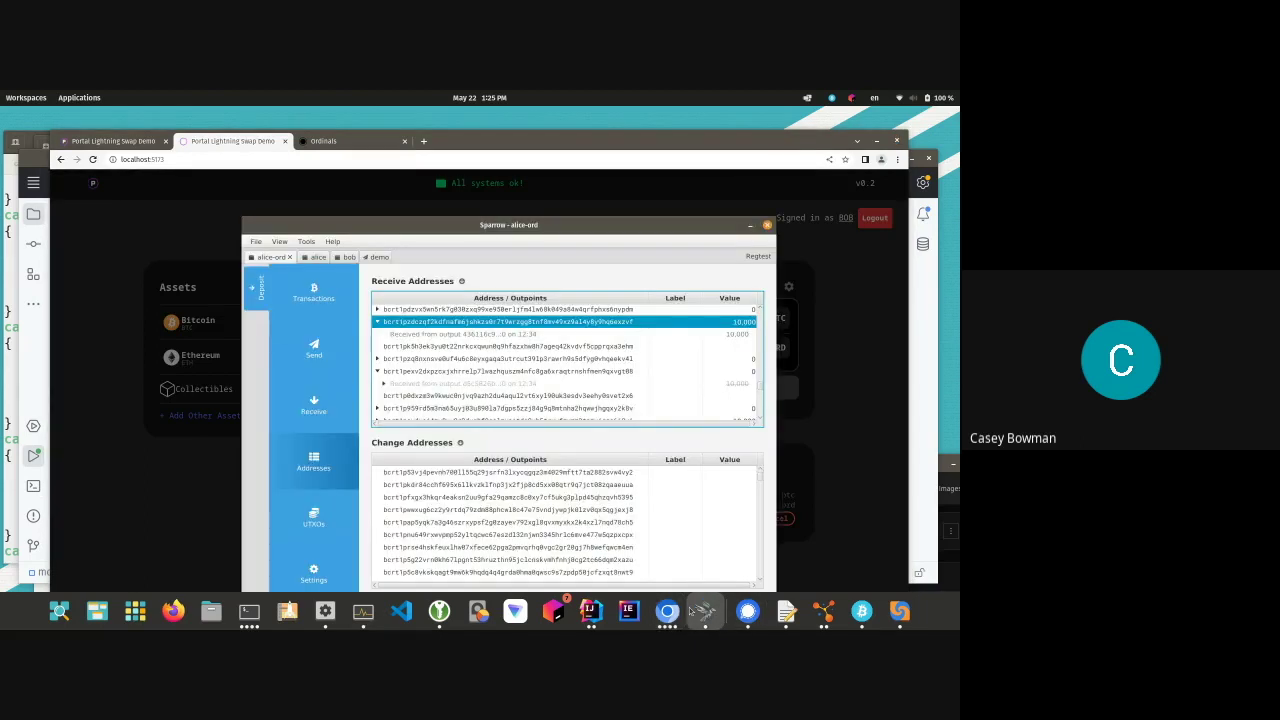
pyautogui.rightClick(452, 321)
pyautogui.click(460, 330)
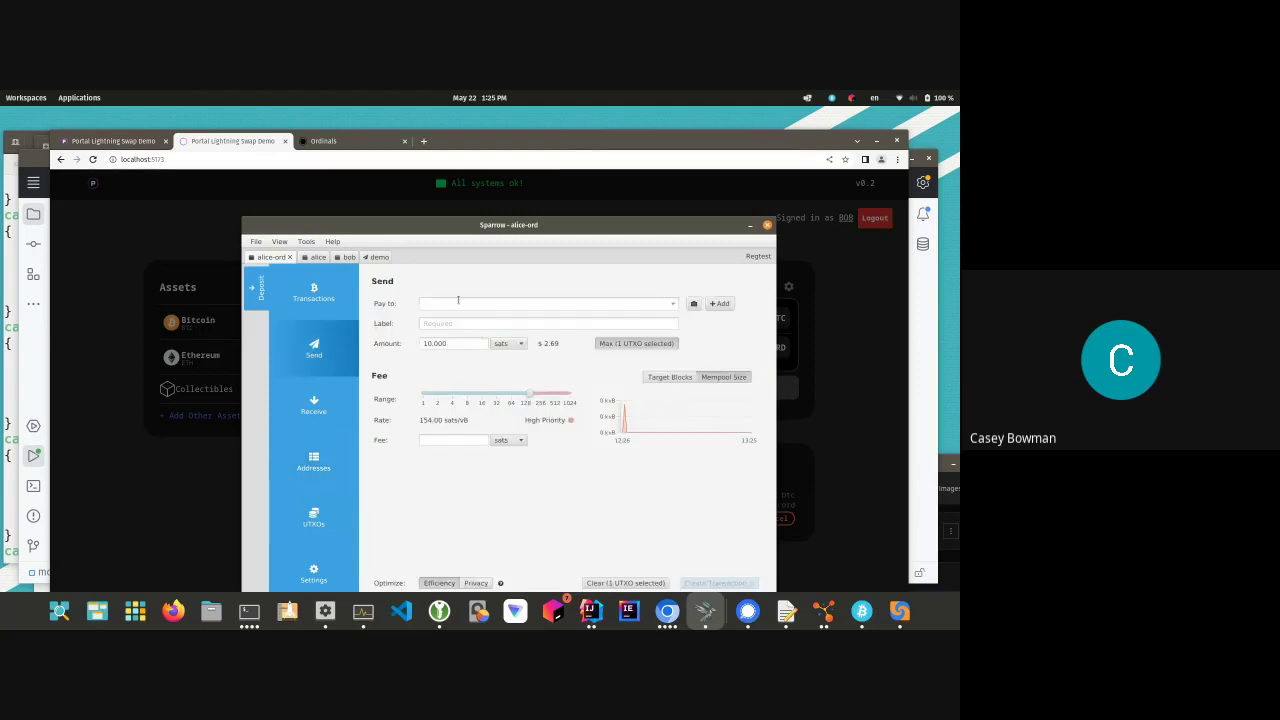
pyautogui.click(458, 300)
pyautogui.rightClick(460, 302)
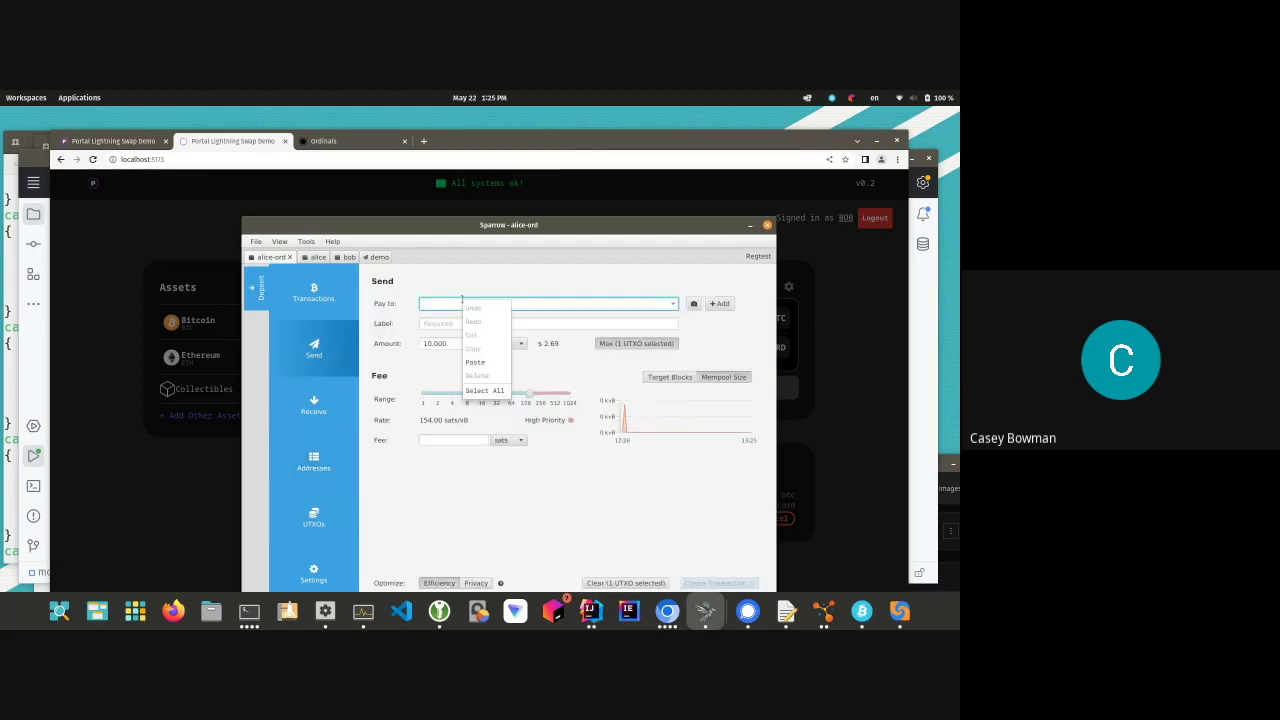
pyautogui.click(474, 362)
# Label the payment 'demo 2', set the fee rate to minimum and the amount to 4000
pyautogui.click(466, 324)
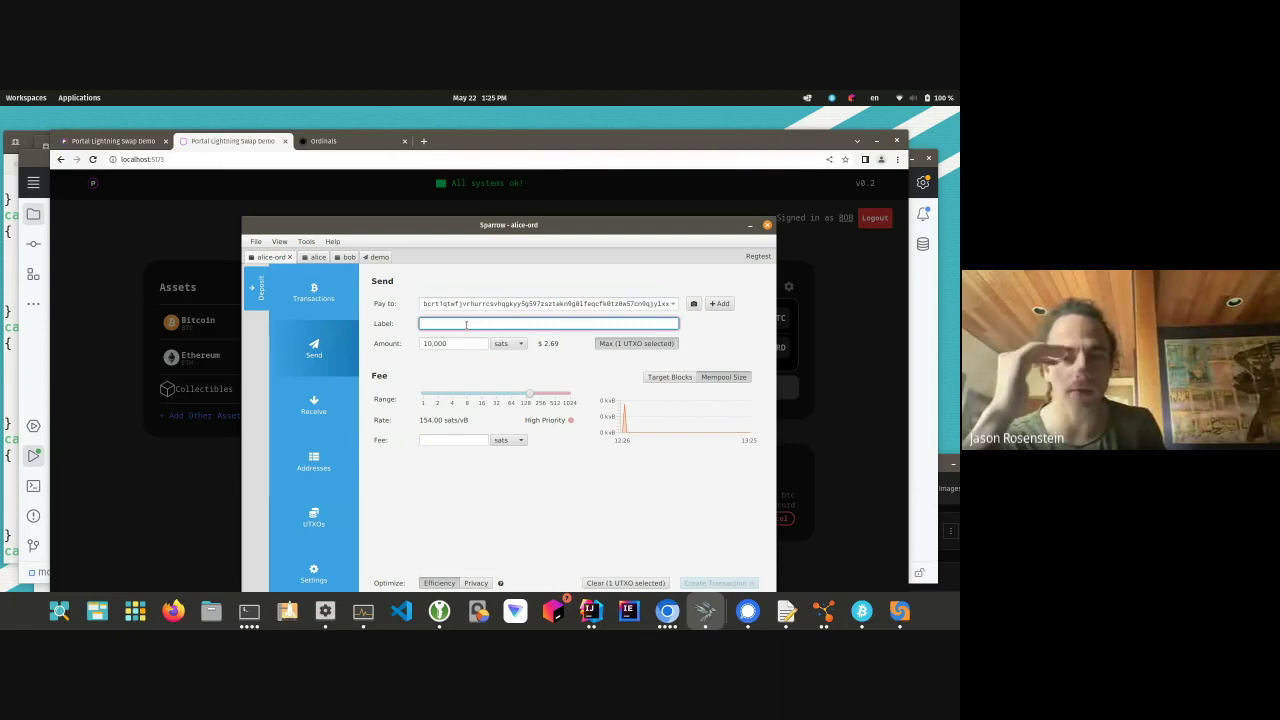
pyautogui.write('demo 2')
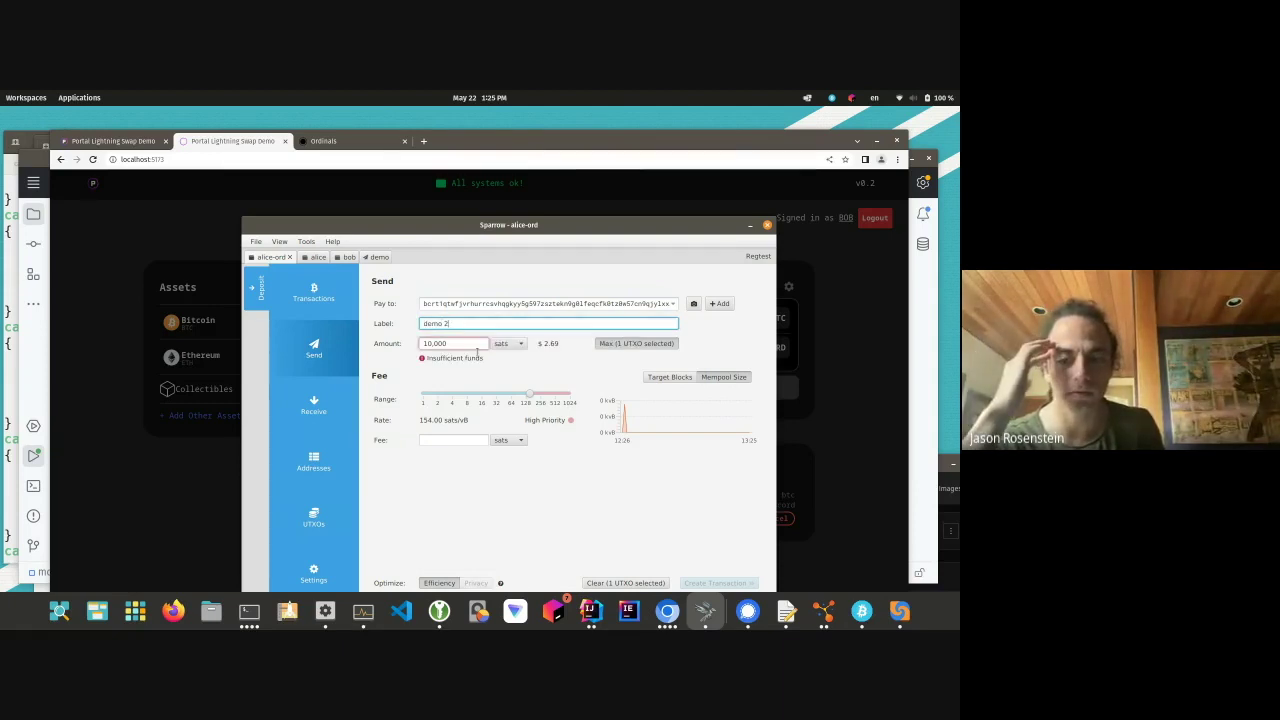
pyautogui.press('Tab')
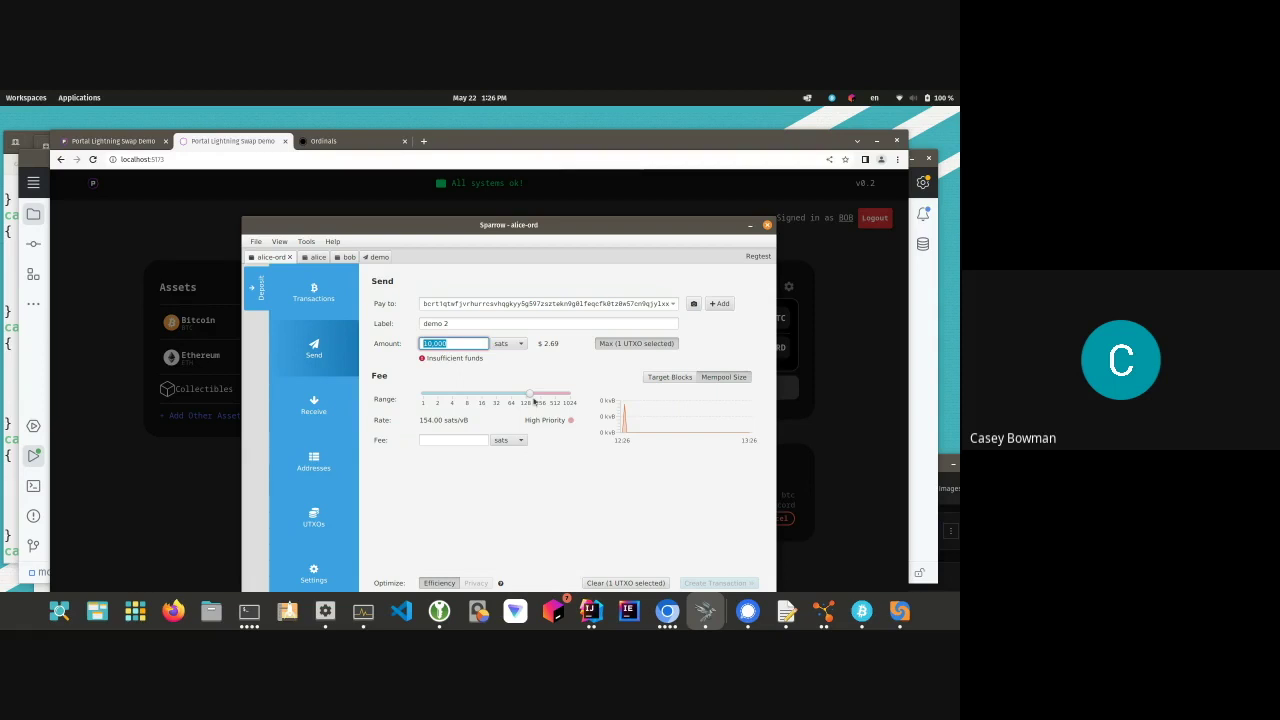
pyautogui.moveTo(534, 401); pyautogui.dragTo(345, 383)
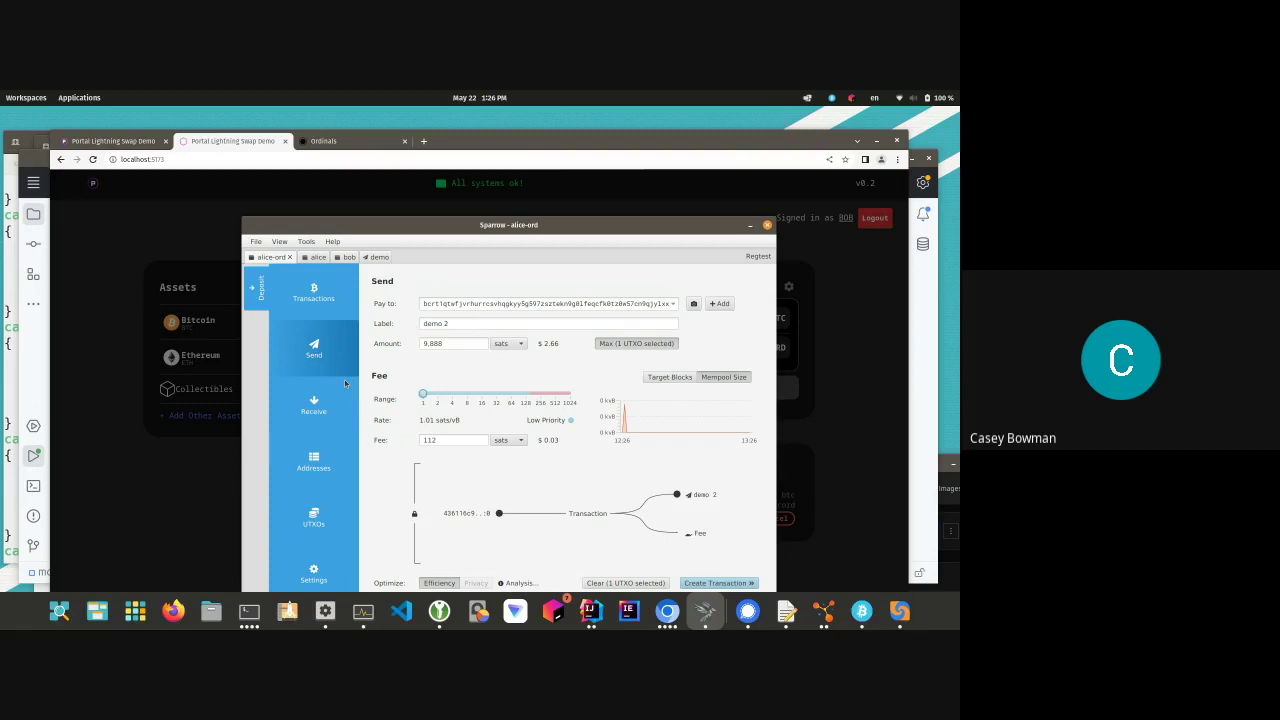
pyautogui.doubleClick(465, 339)
pyautogui.write('4000')
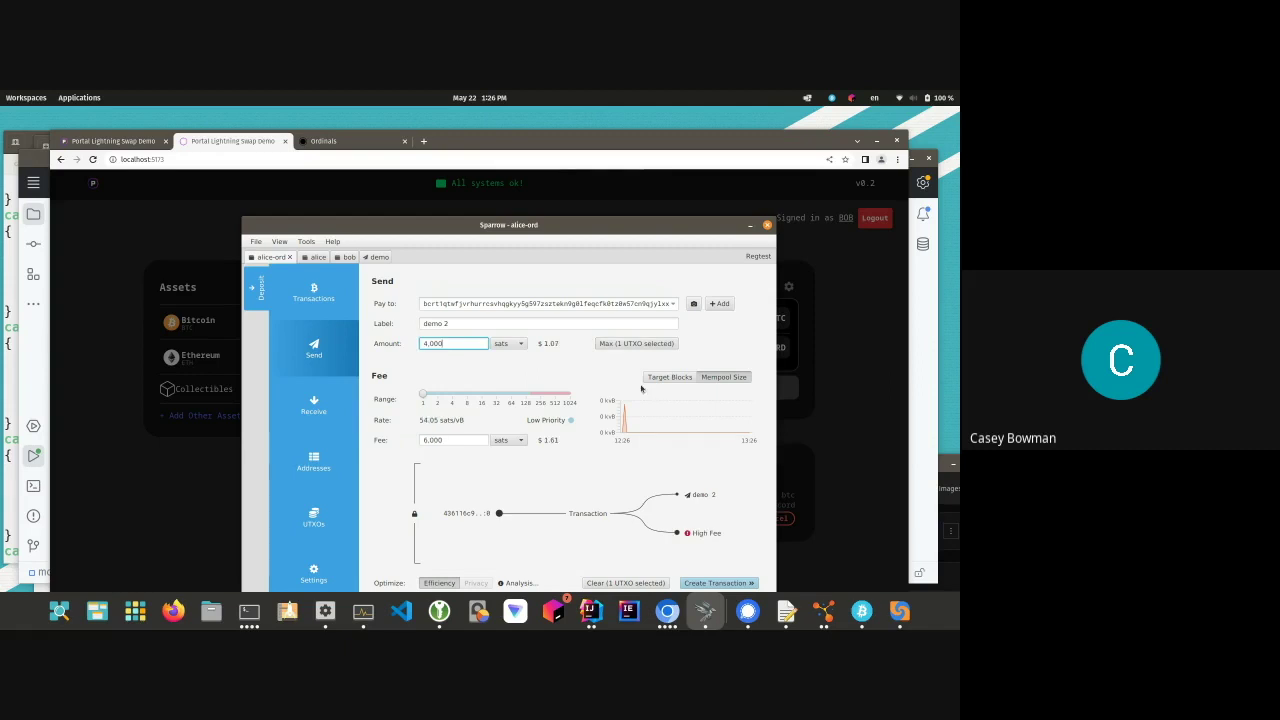
# Create, finalize and sign the demo 2 transaction, unlocking with the wallet password
pyautogui.click(716, 583)
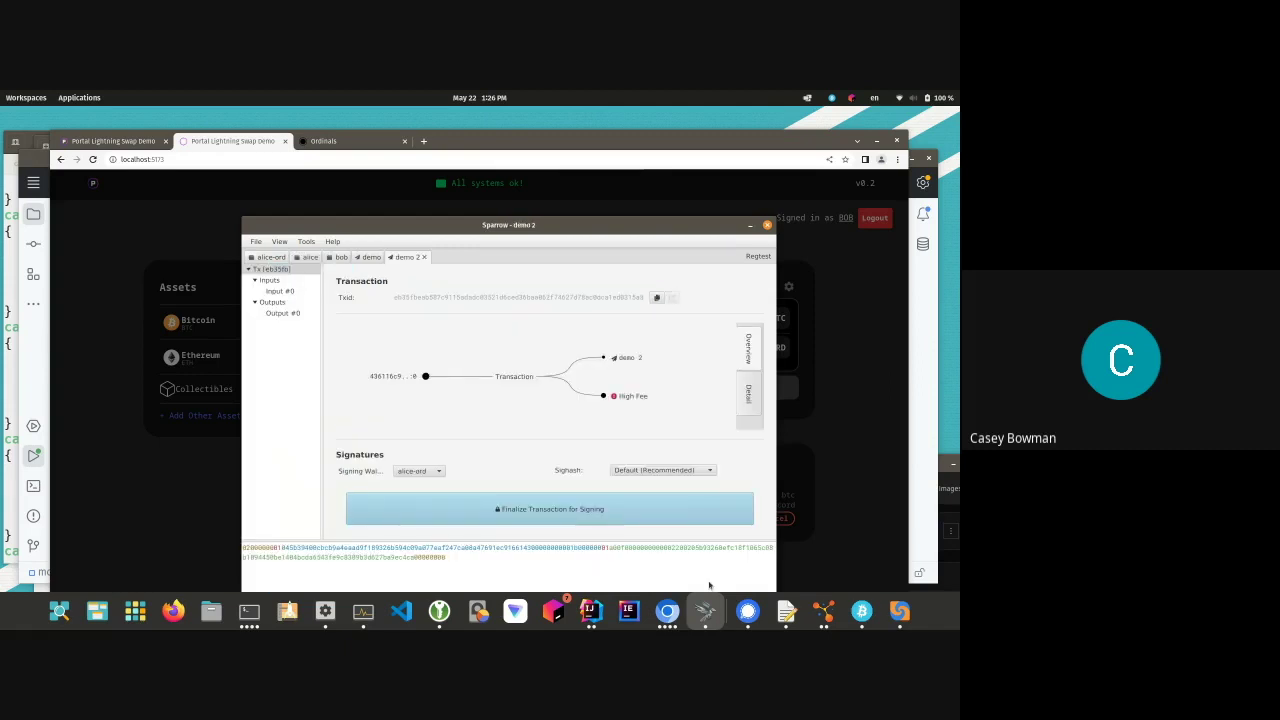
pyautogui.click(705, 509)
pyautogui.click(715, 508)
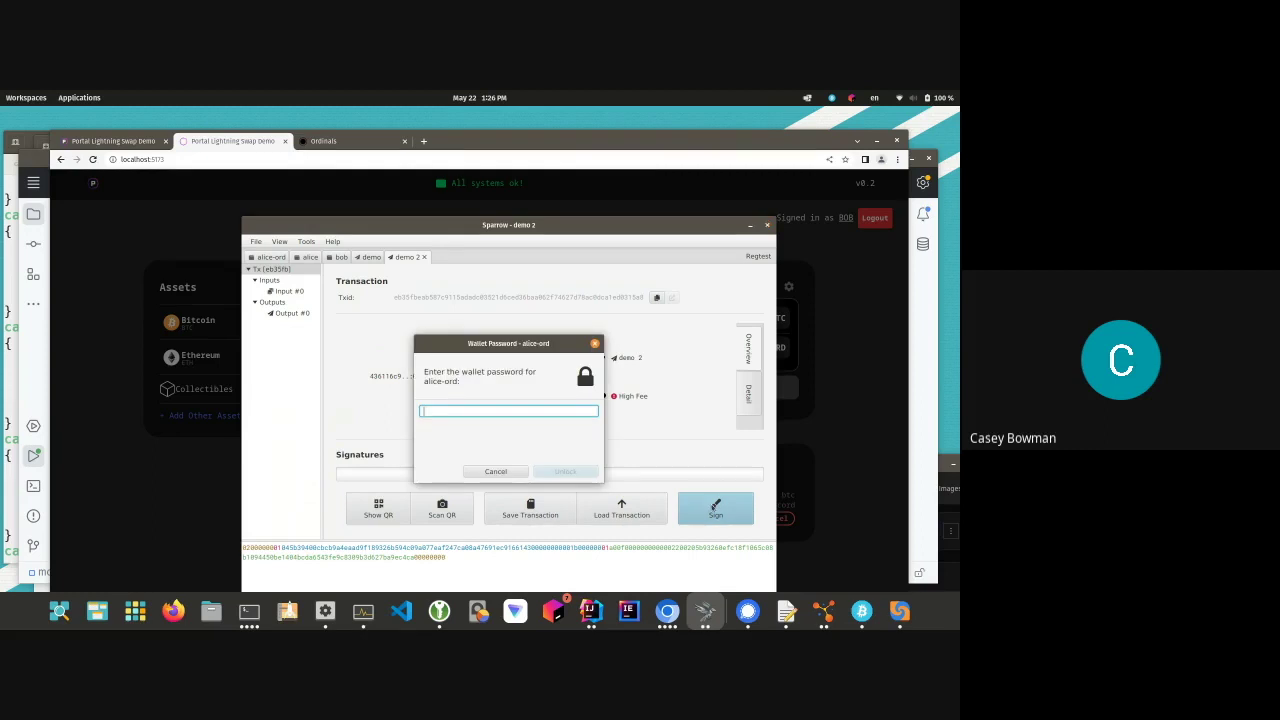
pyautogui.write('*****')
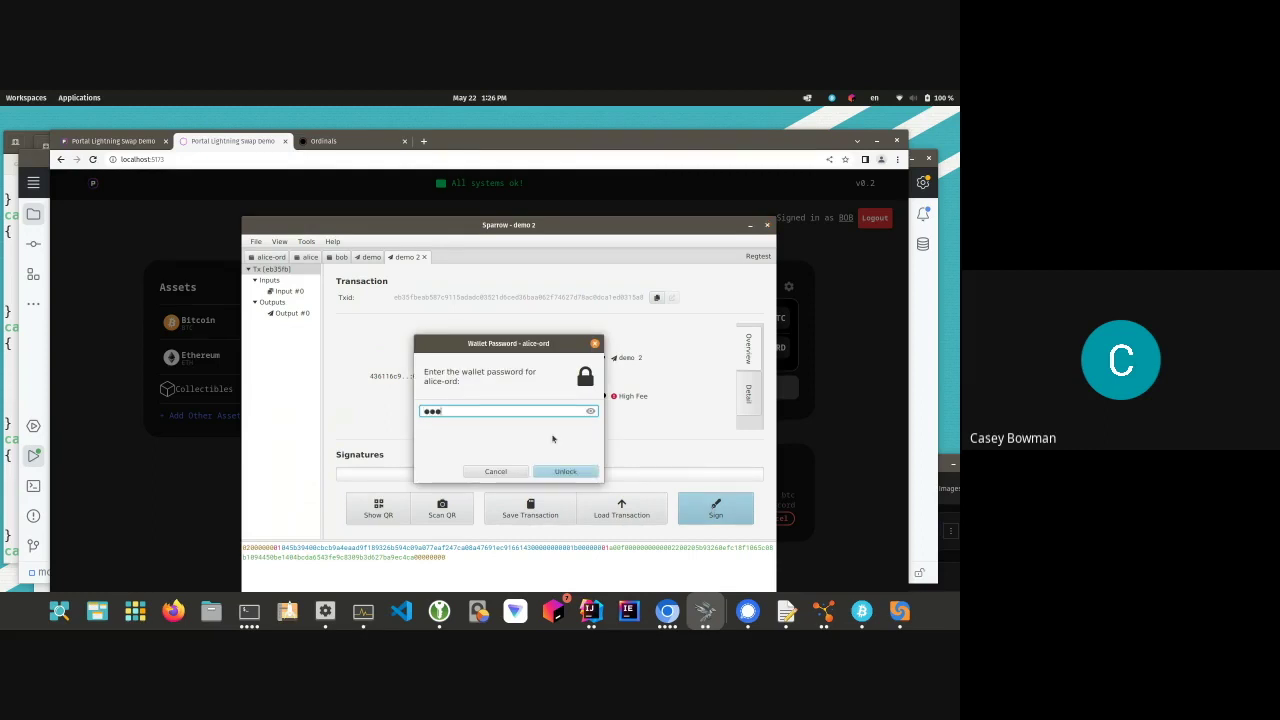
pyautogui.press('BackSpace')
pyautogui.press('BackSpace')
pyautogui.press('BackSpace')
pyautogui.press('BackSpace')
pyautogui.write('**')
pyautogui.press('Return')
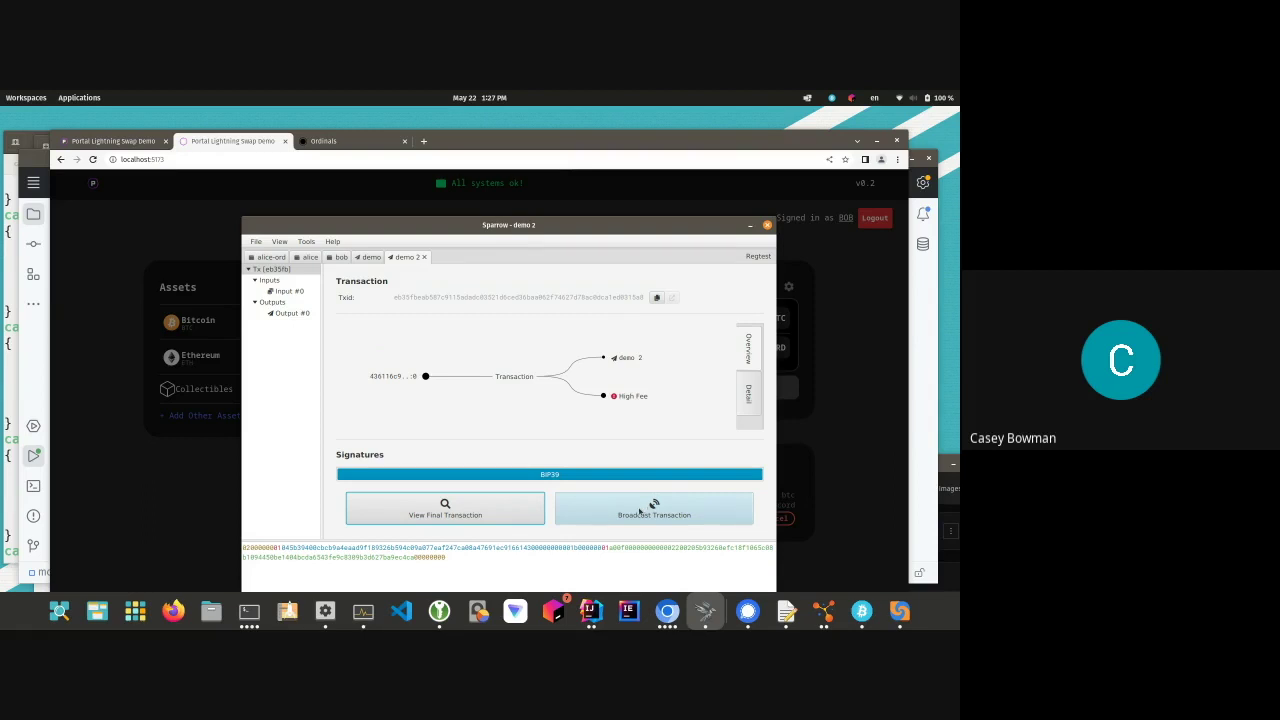
# Broadcast the demo 2 payment and rerun bcli -generate to mine another regtest block
pyautogui.click(640, 511)
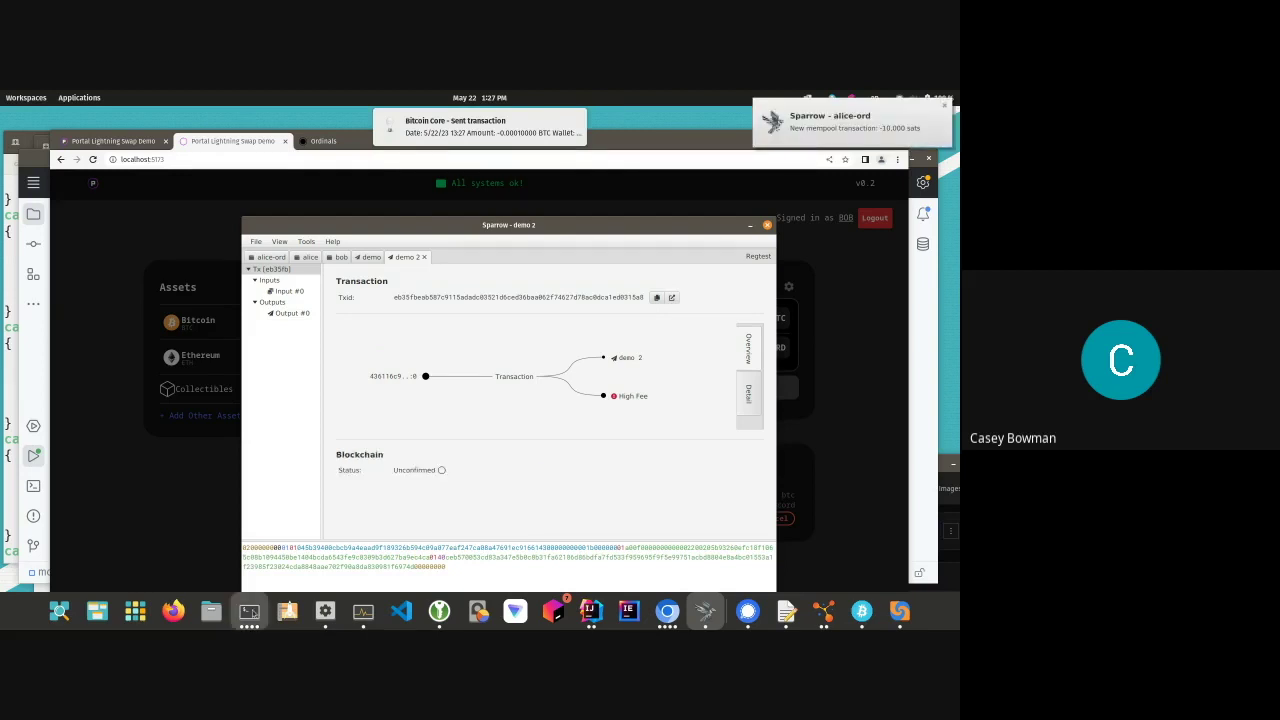
pyautogui.click(249, 611)
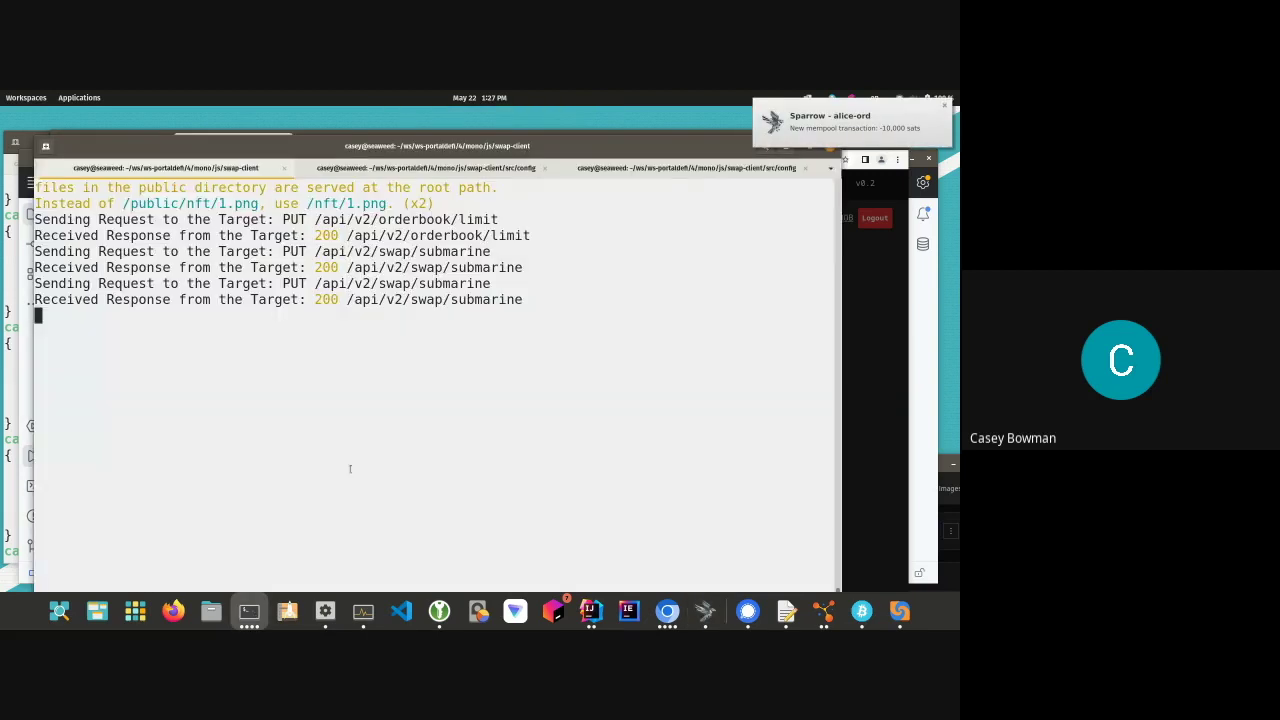
pyautogui.click(256, 612)
pyautogui.press('Up')
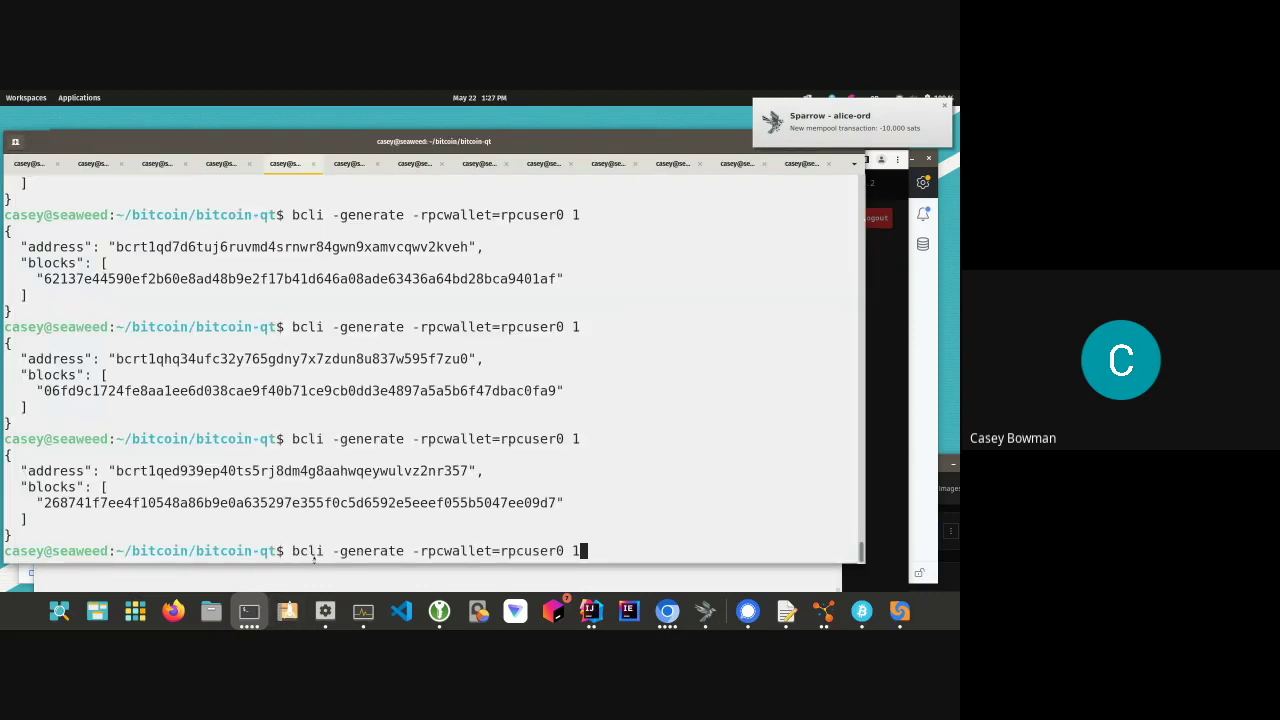
pyautogui.press('Return')
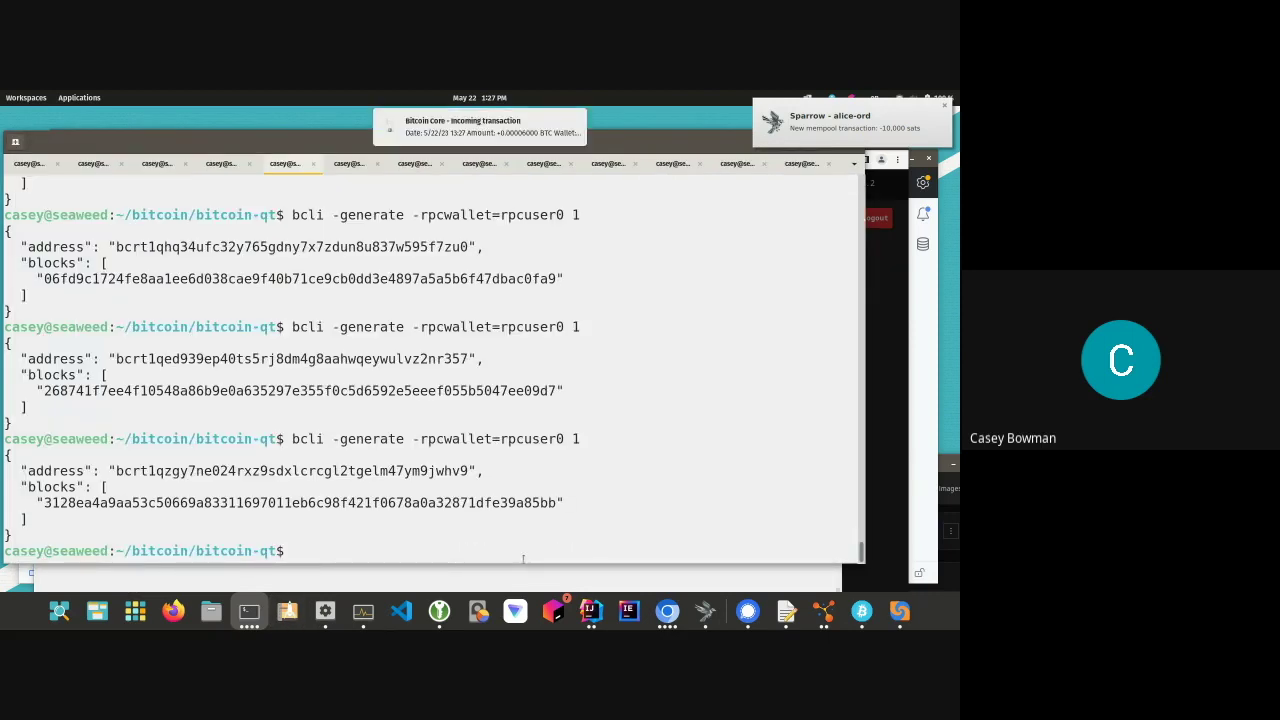
pyautogui.click(667, 611)
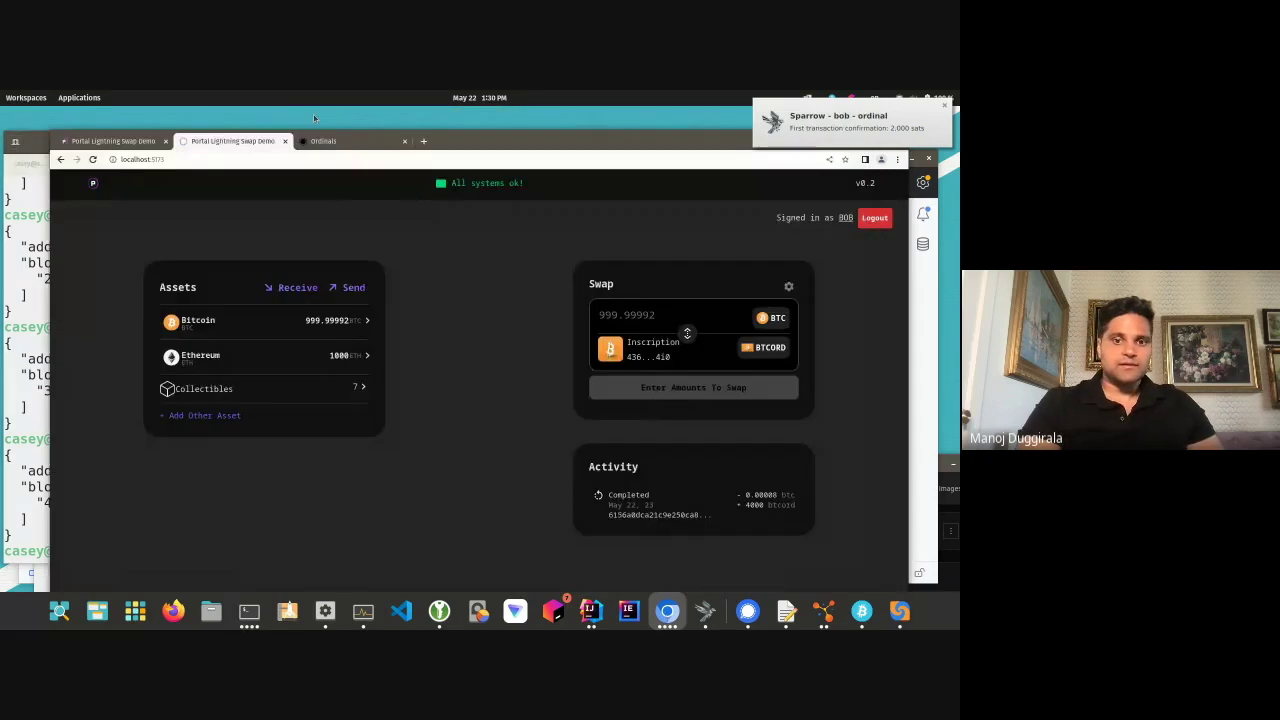
# Open Inscription 88, the De image, in the refreshed Ordinals explorer and view its details
pyautogui.click(322, 141)
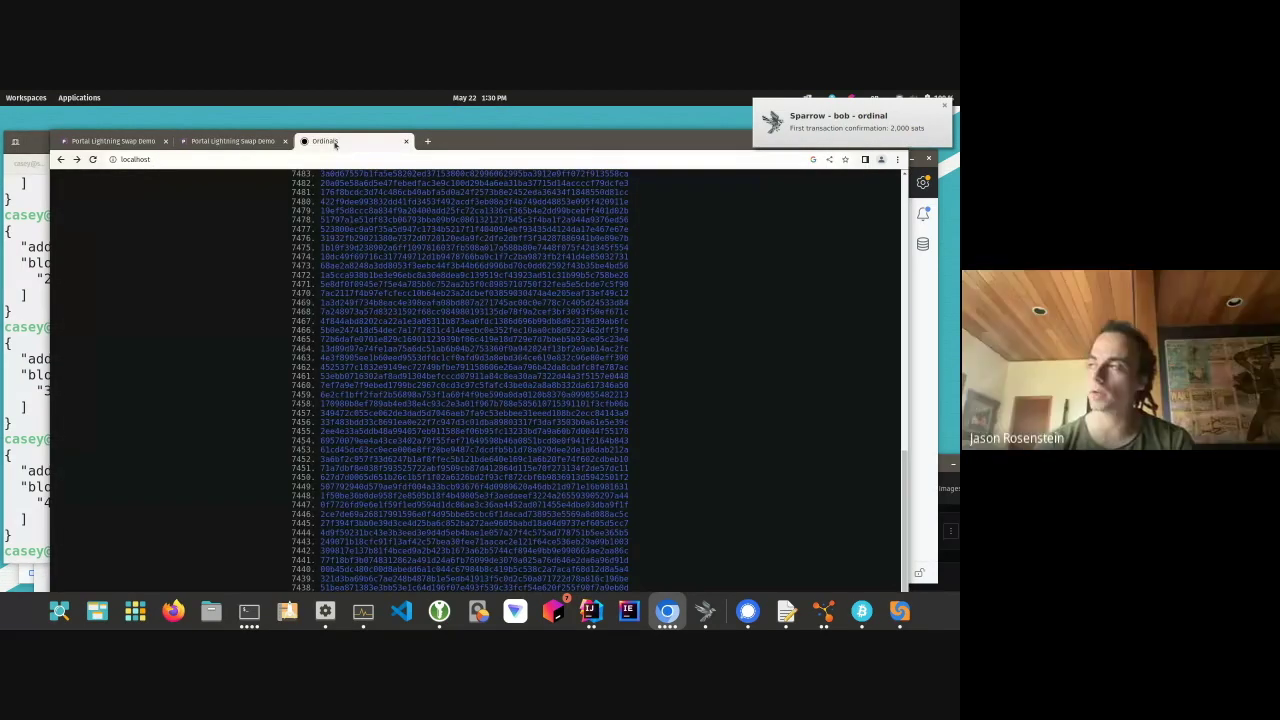
pyautogui.click(92, 159)
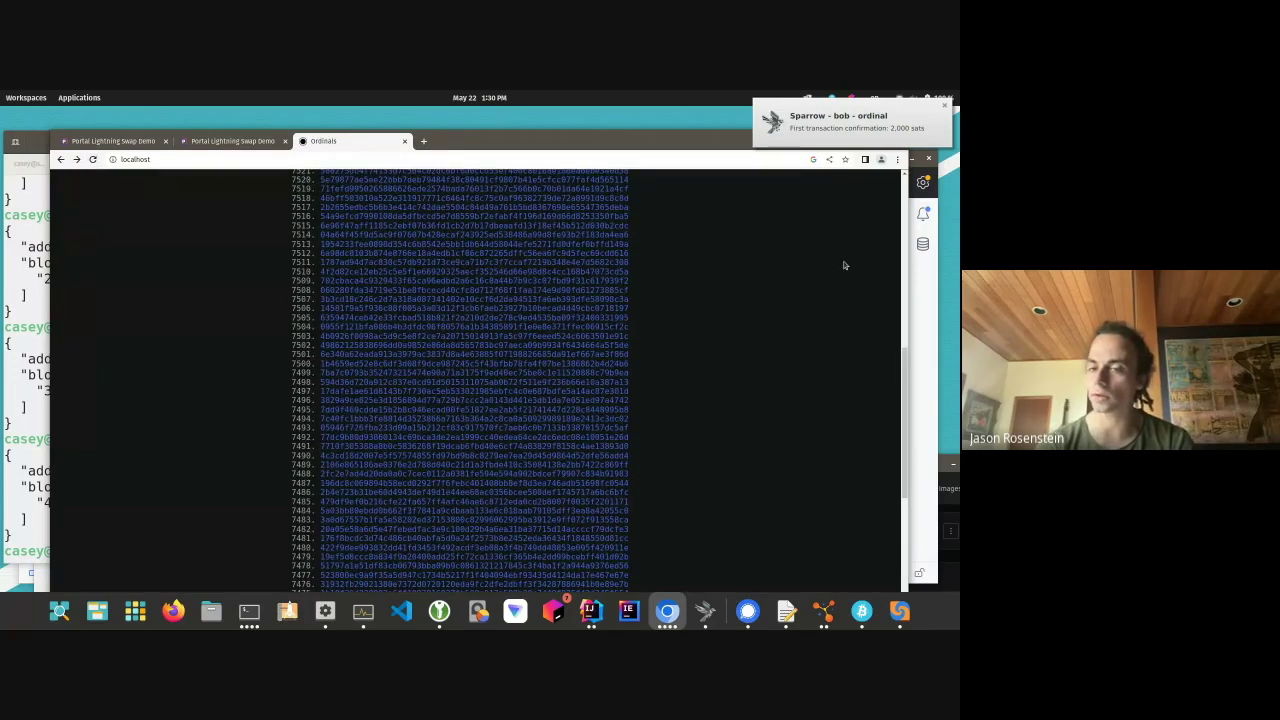
pyautogui.scroll(3, 844, 265)
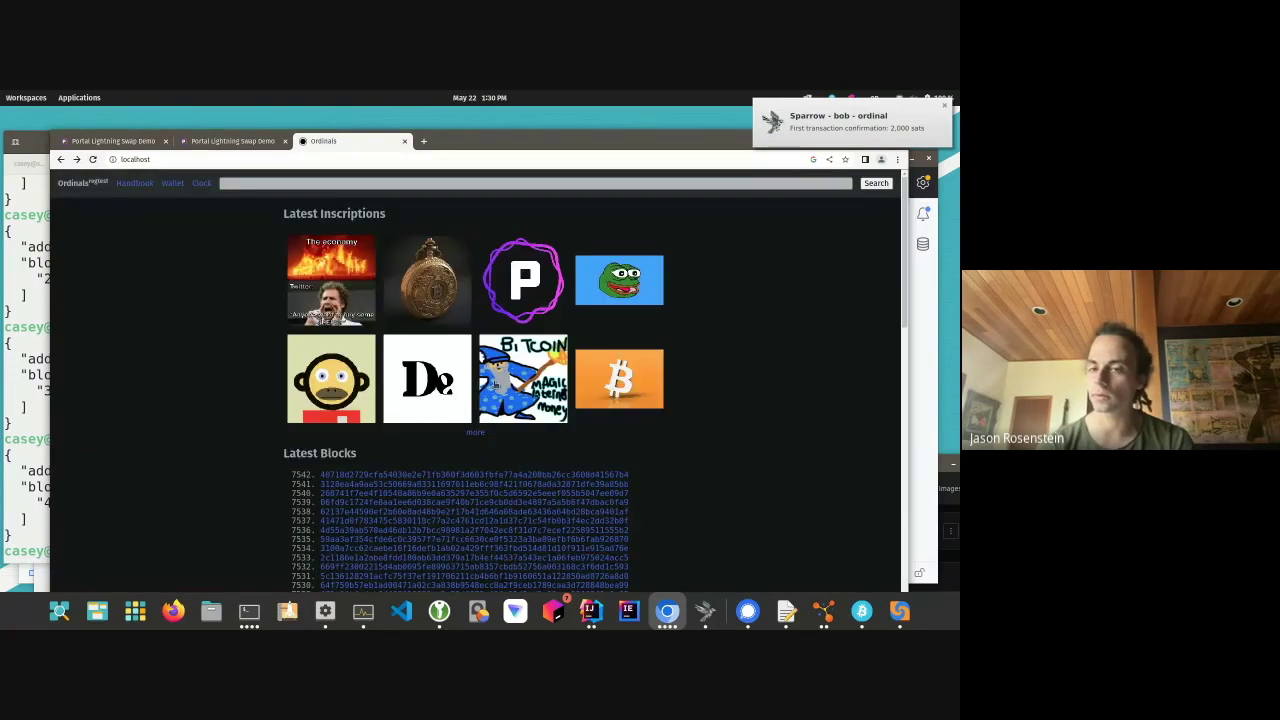
pyautogui.click(438, 381)
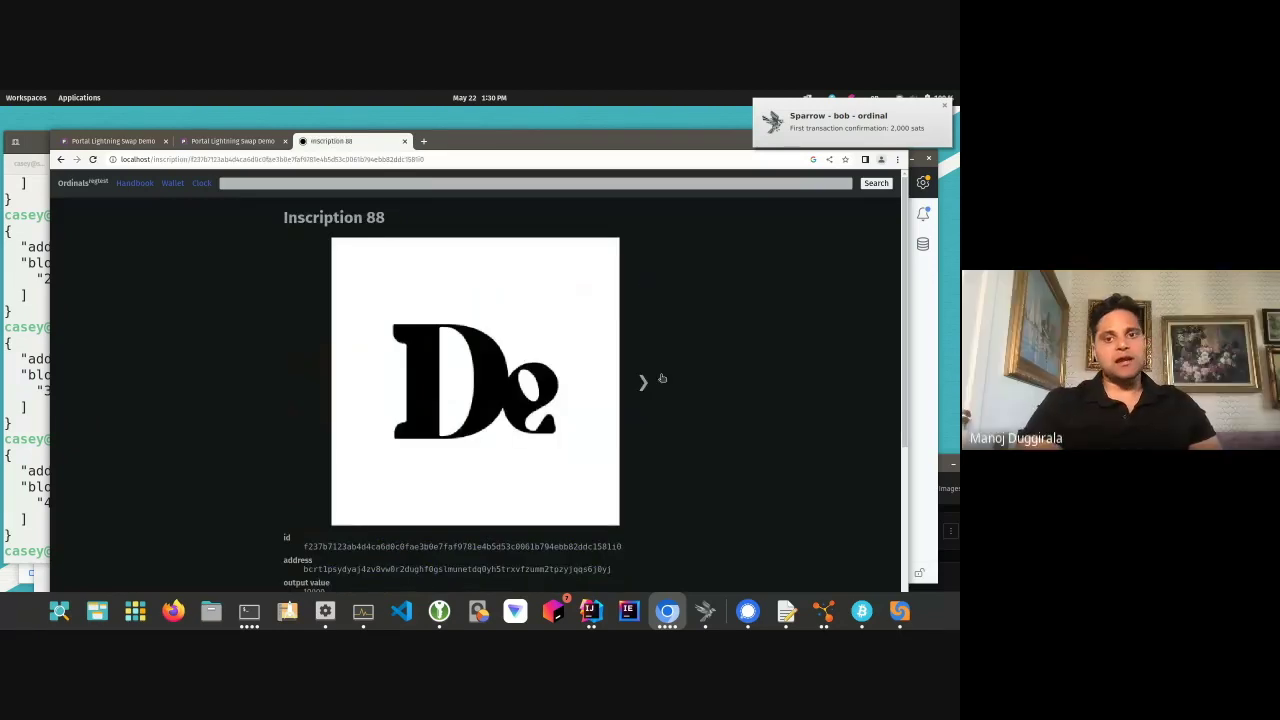
pyautogui.scroll(-4, 650, 378)
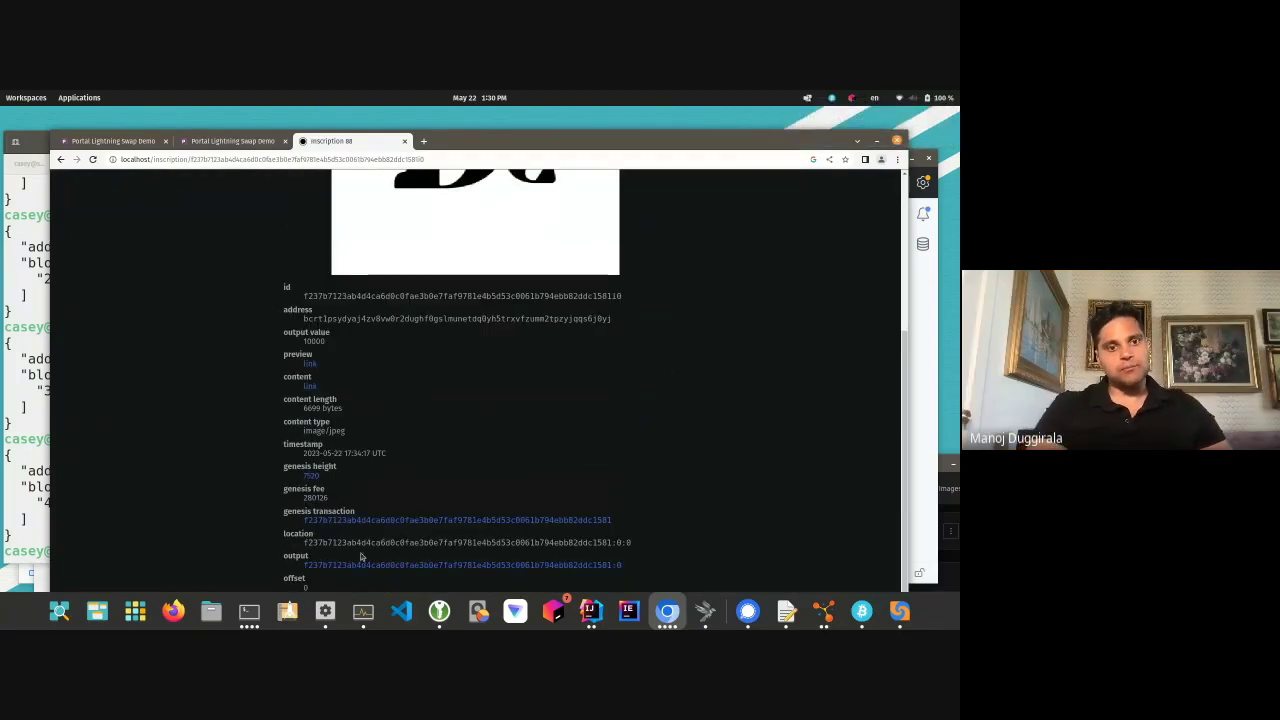
# Check the second receive address history in Bob's Sparrow wallet, then go back to Inscription 88
pyautogui.click(705, 611)
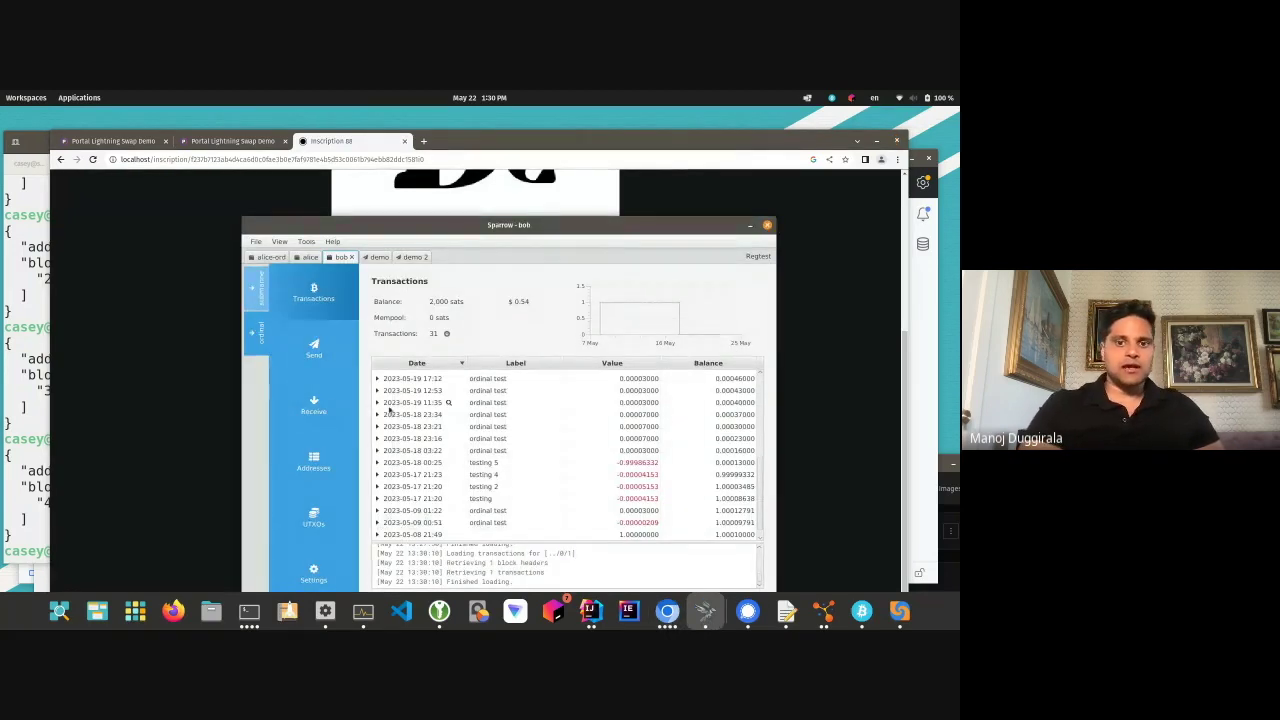
pyautogui.click(313, 462)
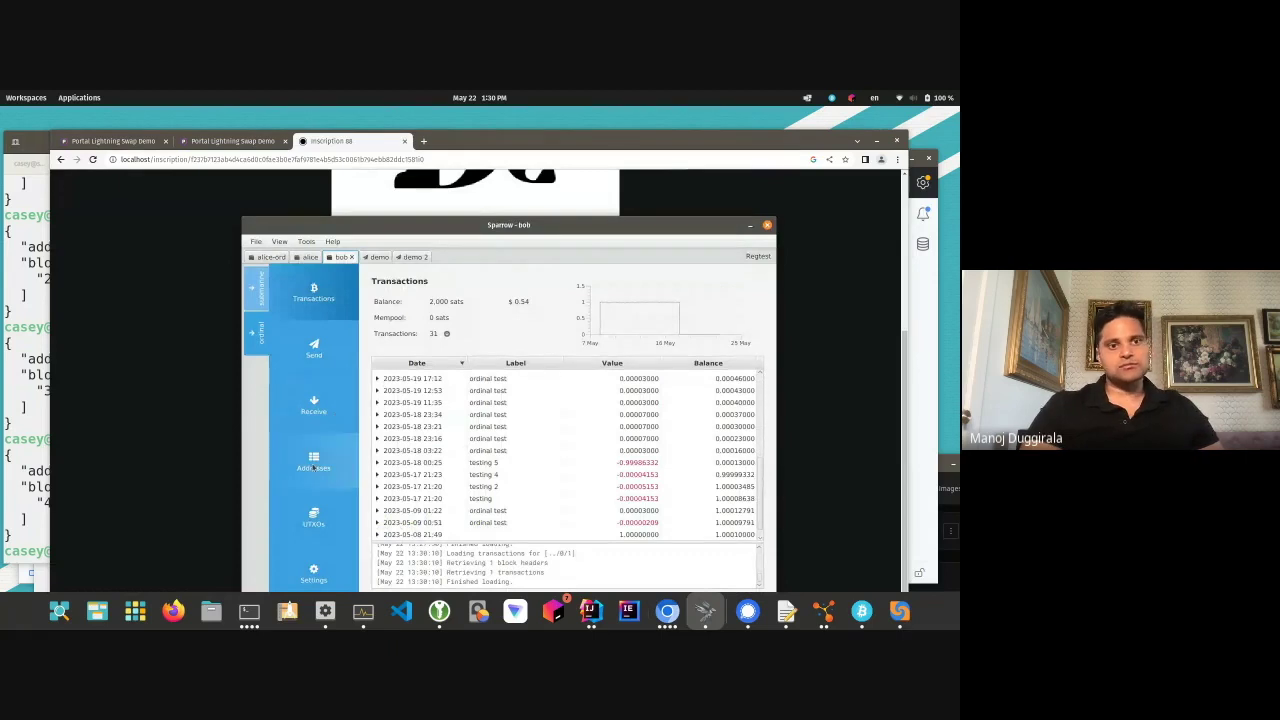
pyautogui.click(378, 324)
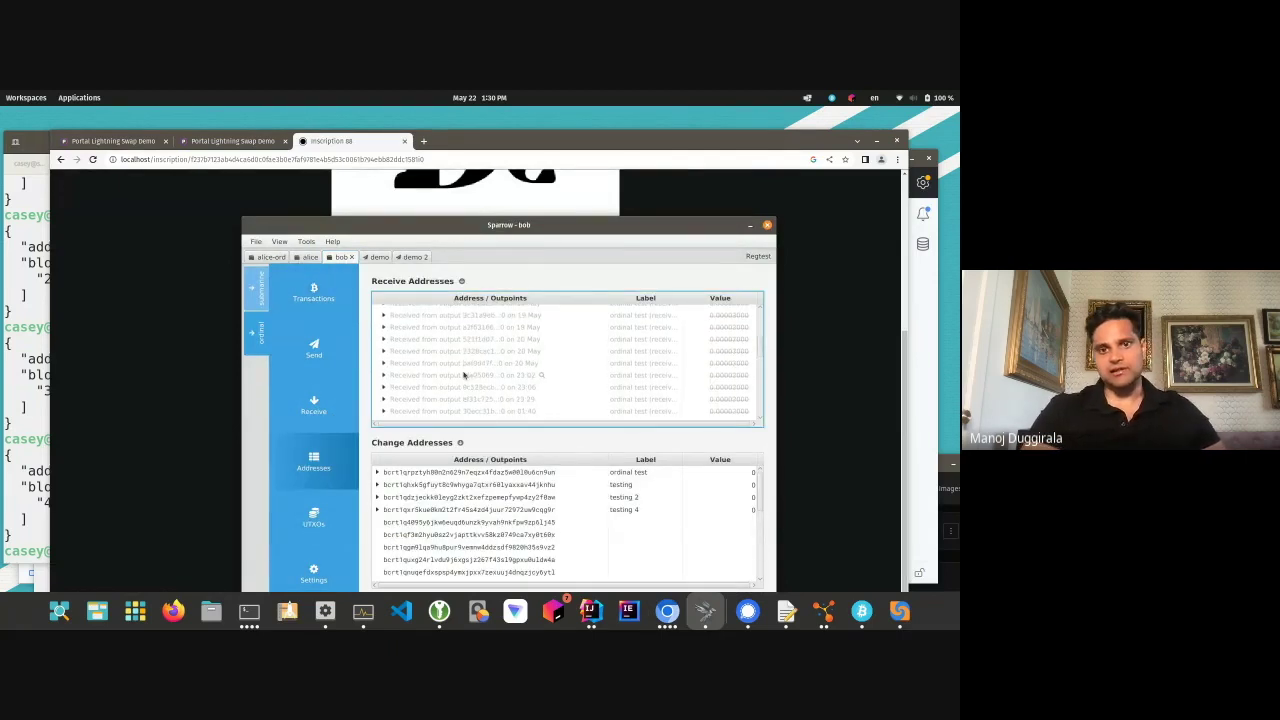
pyautogui.scroll(-3, 465, 374)
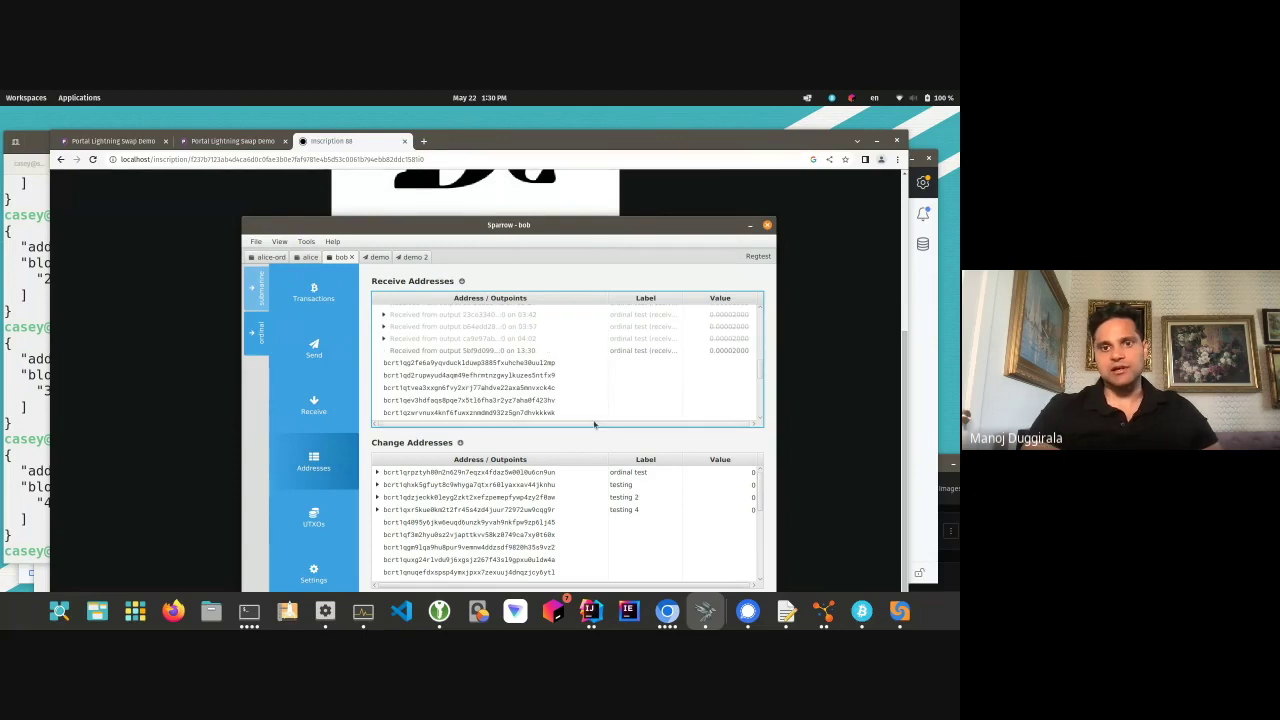
pyautogui.click(203, 291)
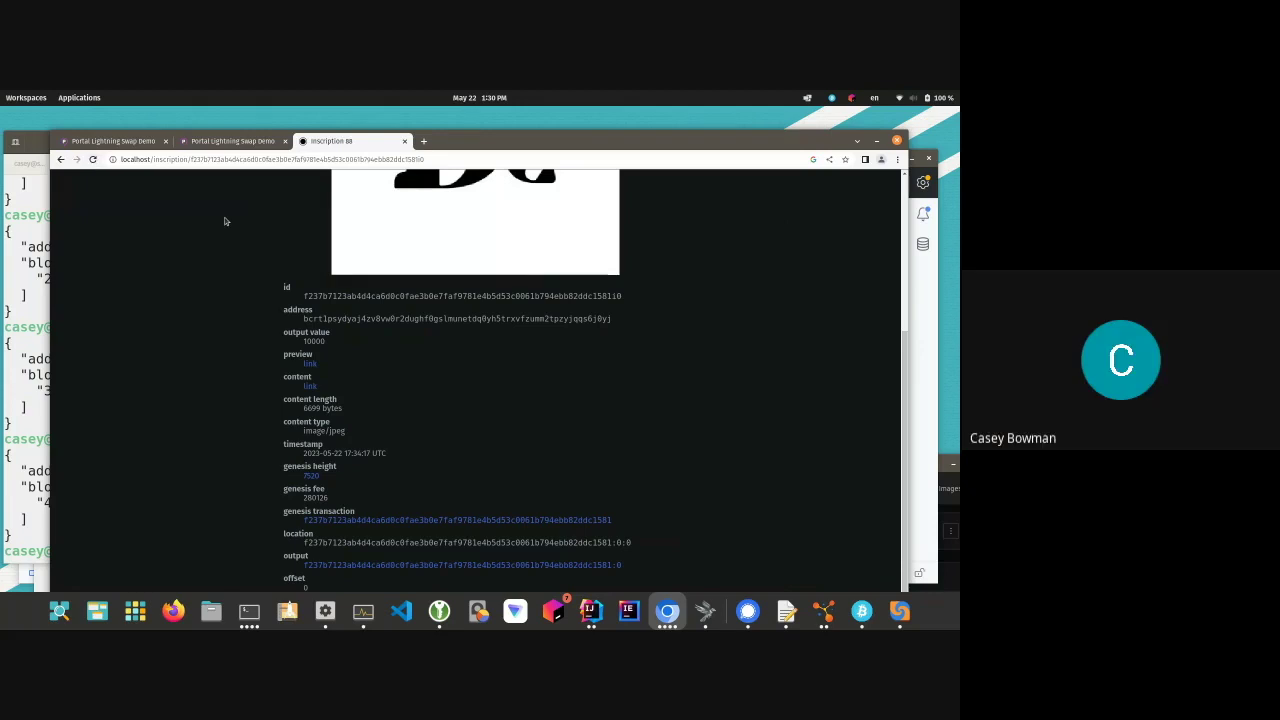
# Open the orange Bitcoin inscription and match its 5bf9d099 output against Bob's wallet
pyautogui.click(61, 160)
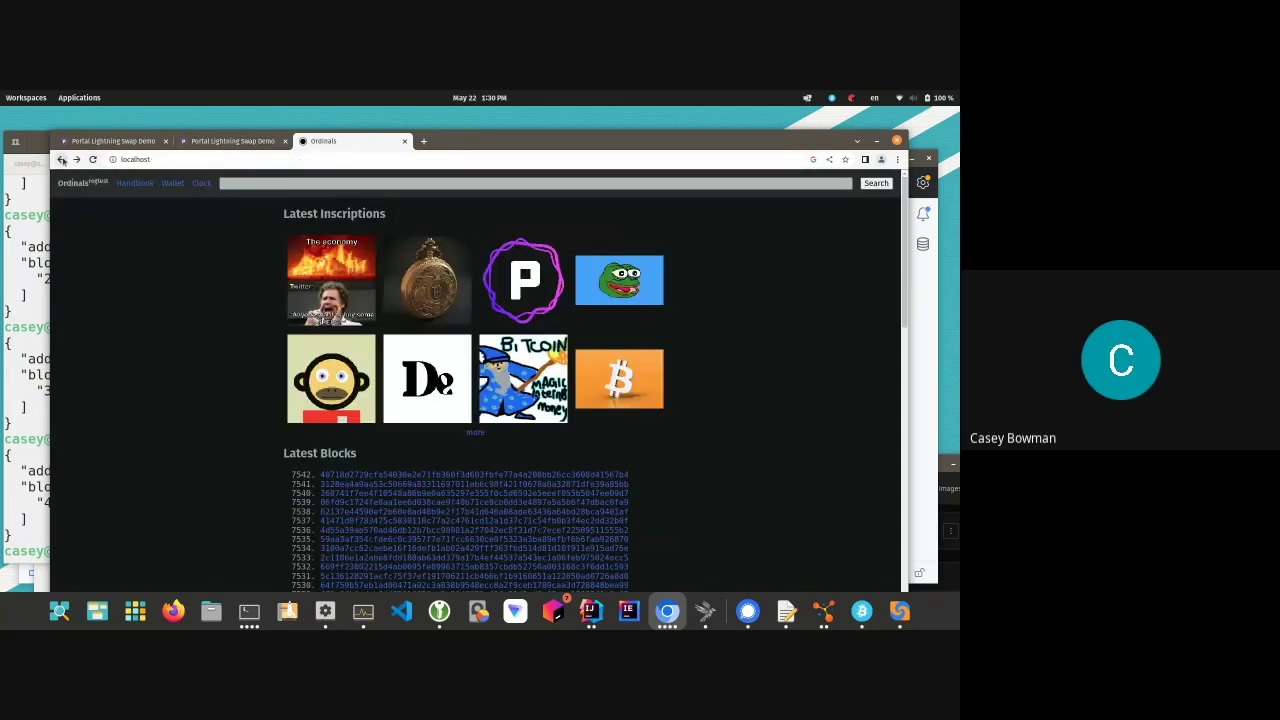
pyautogui.click(621, 396)
pyautogui.scroll(-3, 313, 340)
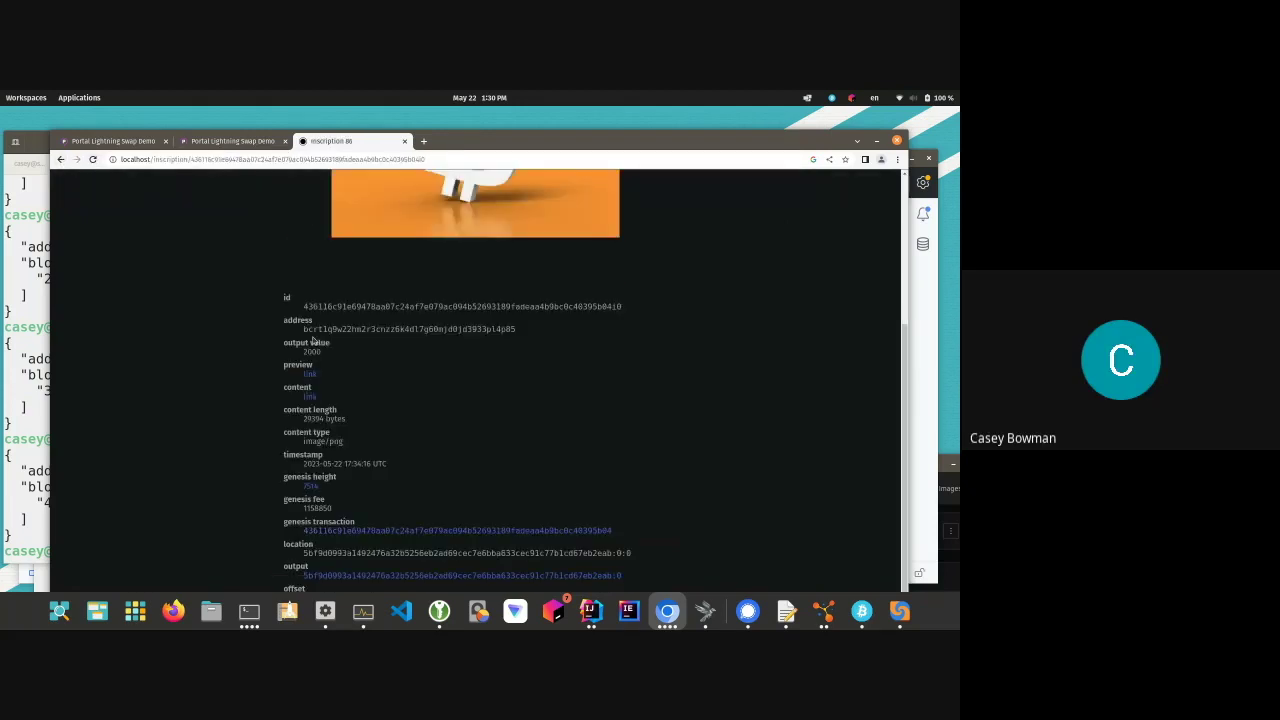
pyautogui.scroll(-1, 313, 340)
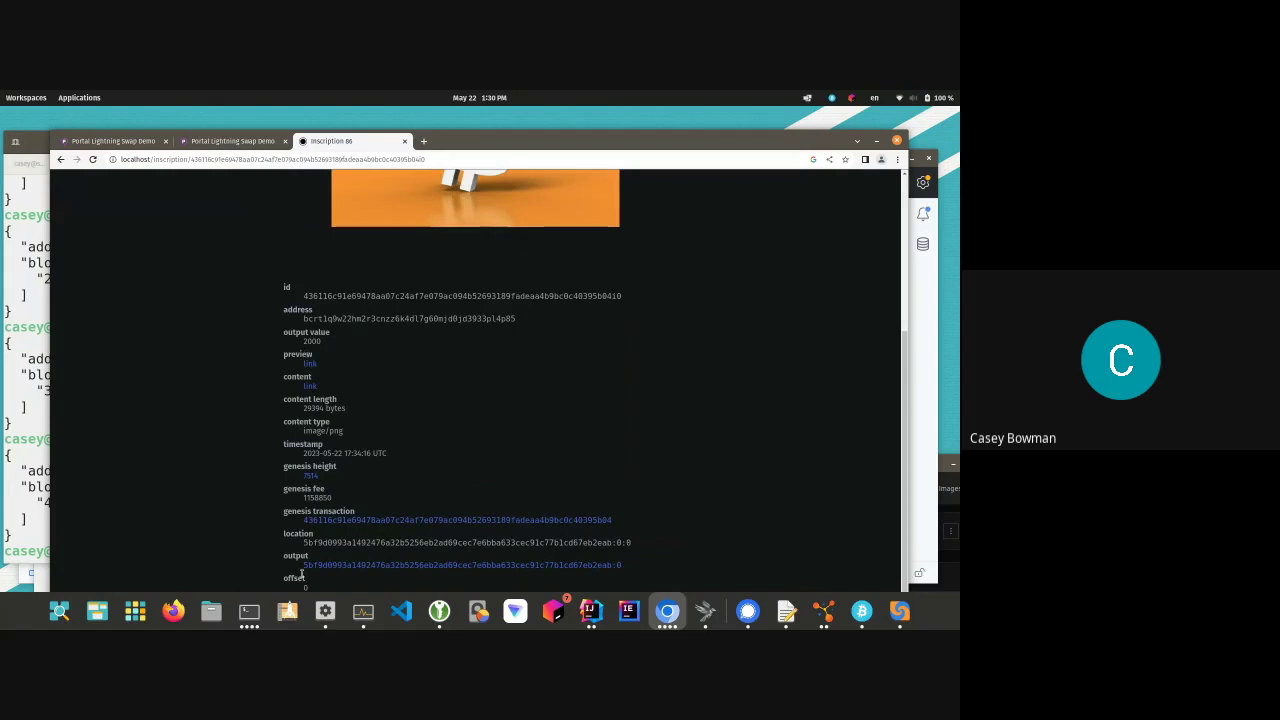
pyautogui.click(705, 611)
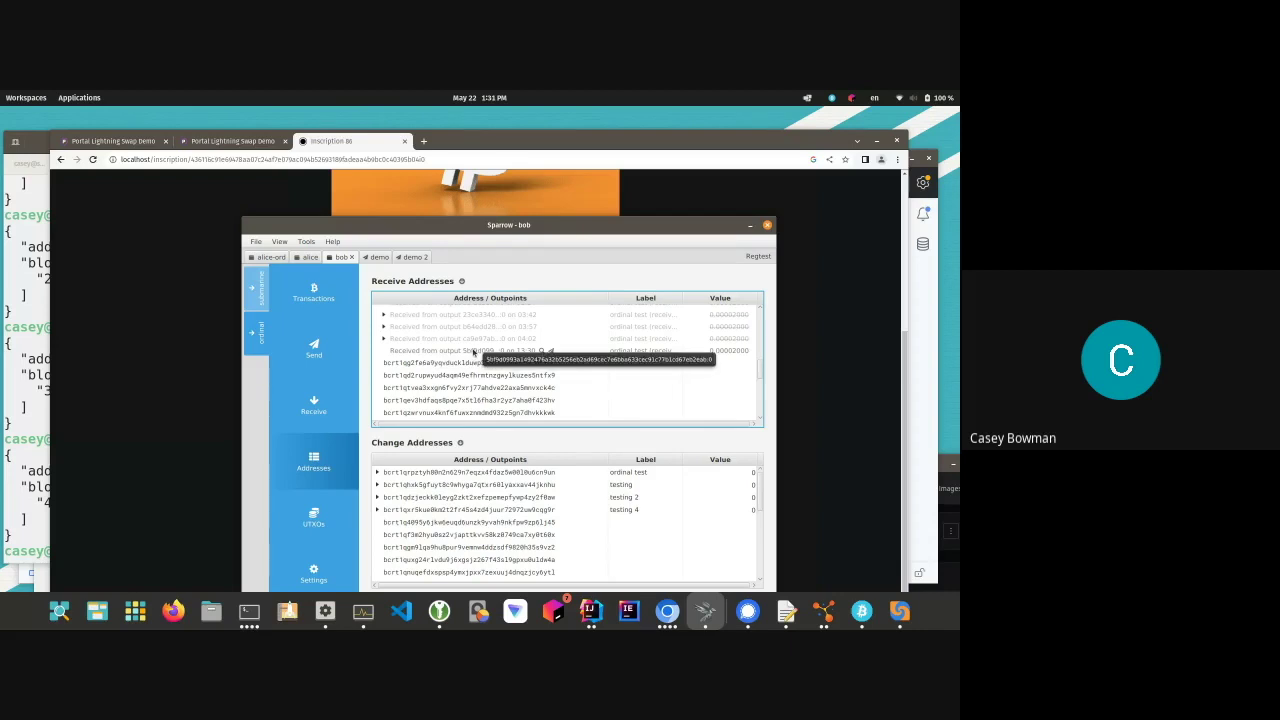
pyautogui.click(212, 193)
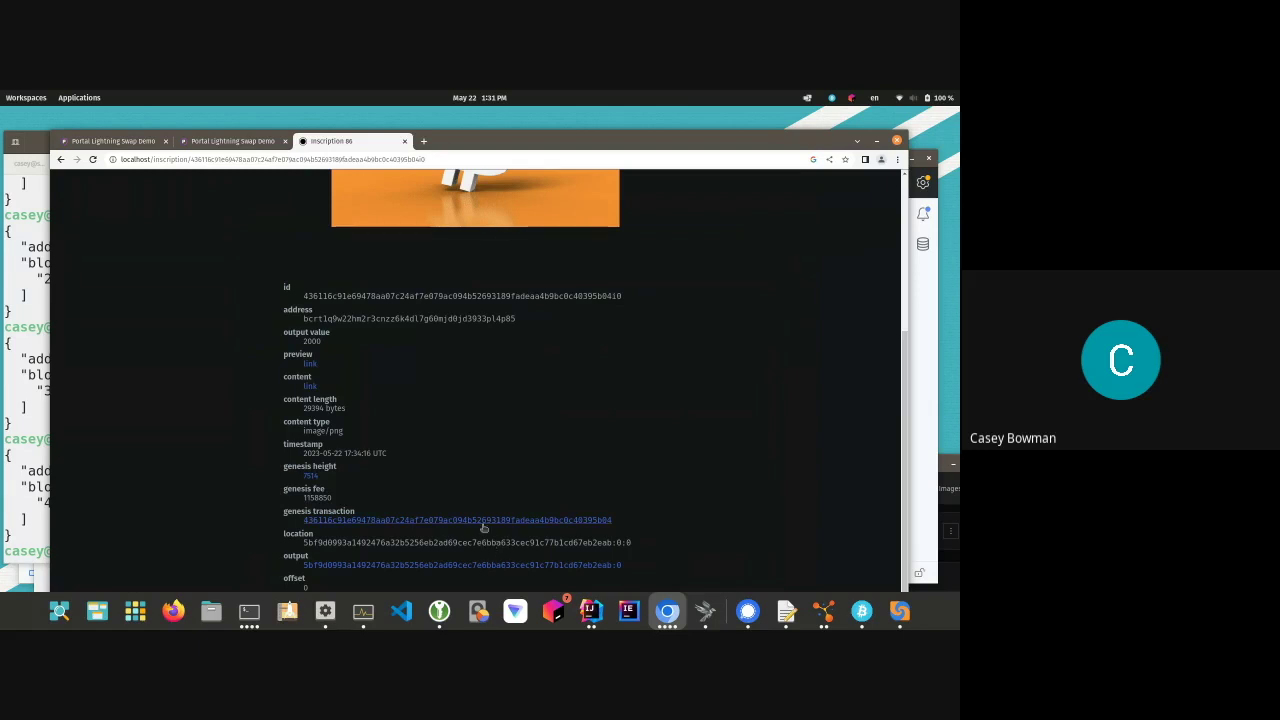
# Launch a terminal on Polar's alice node and run lncli listinvoices to show the SETTLED invoice
pyautogui.click(824, 611)
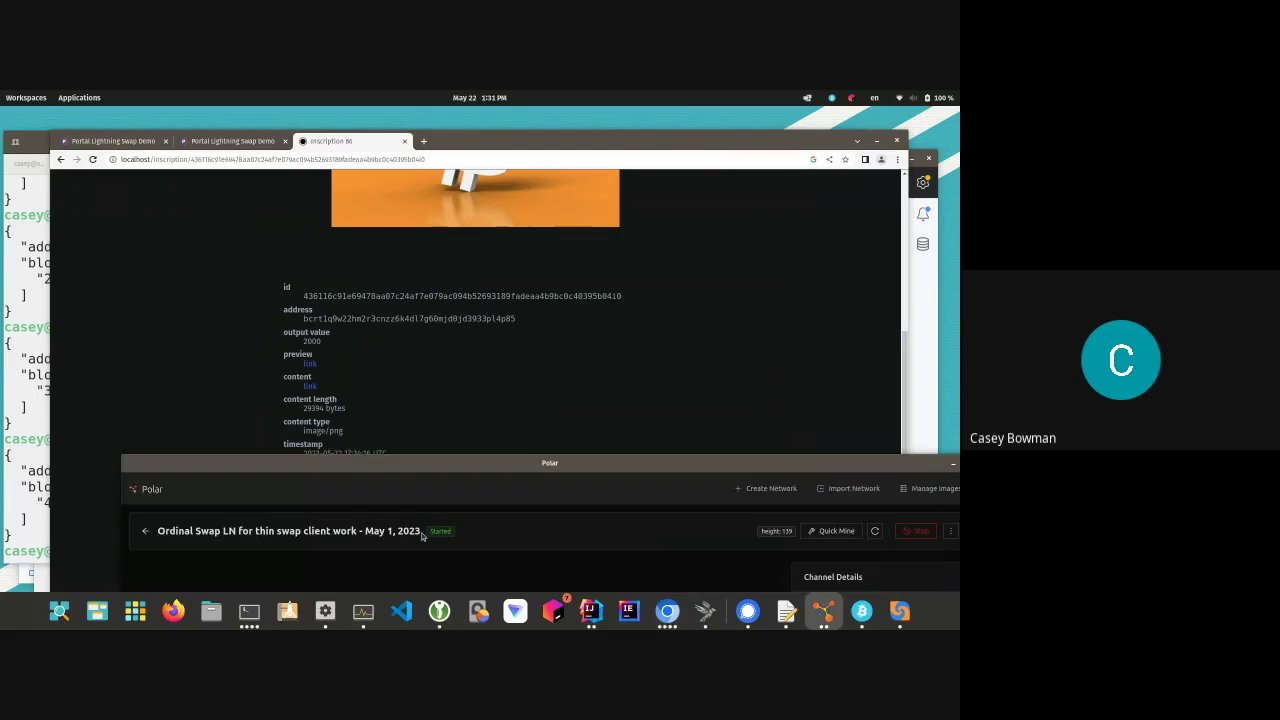
pyautogui.doubleClick(429, 448)
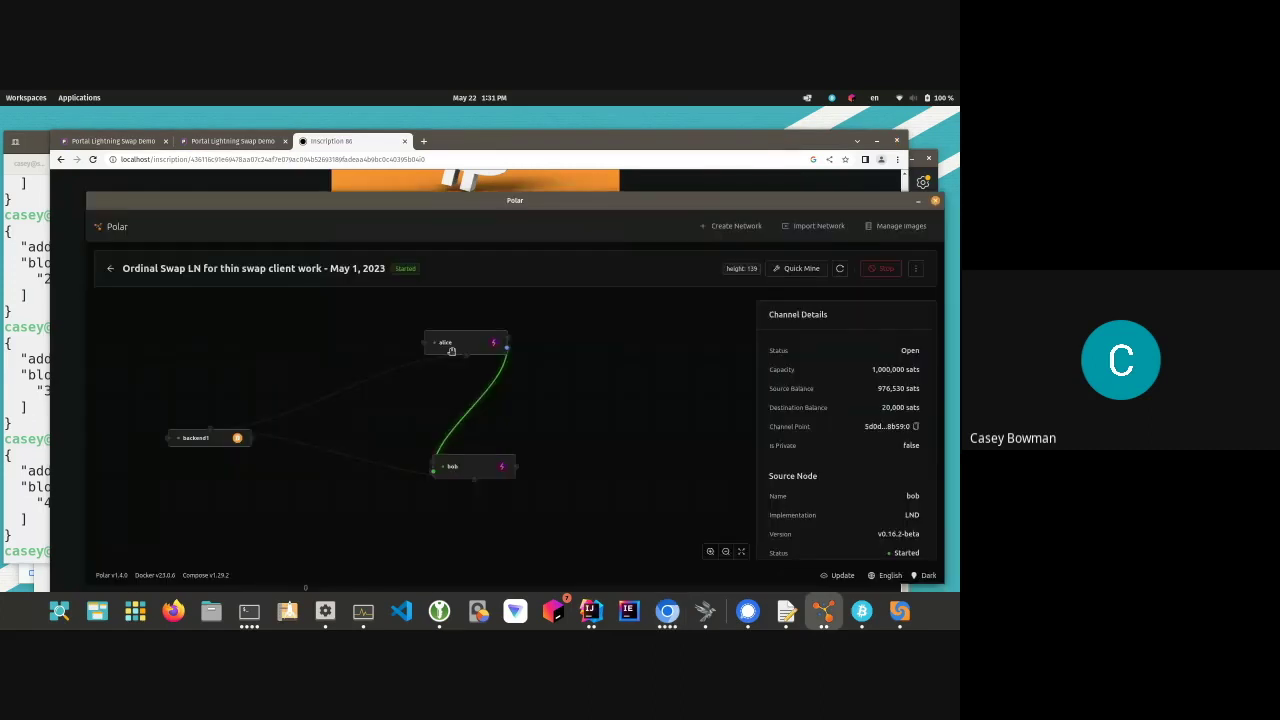
pyautogui.click(468, 348)
pyautogui.rightClick(470, 348)
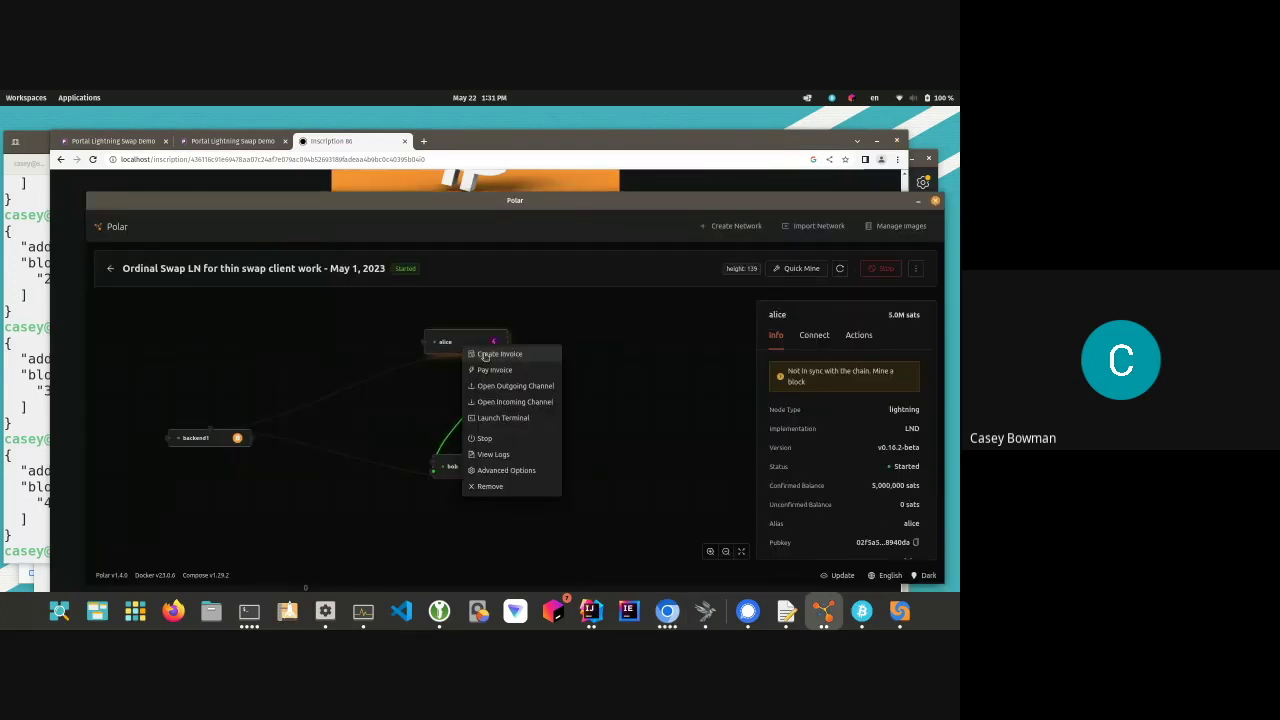
pyautogui.click(493, 418)
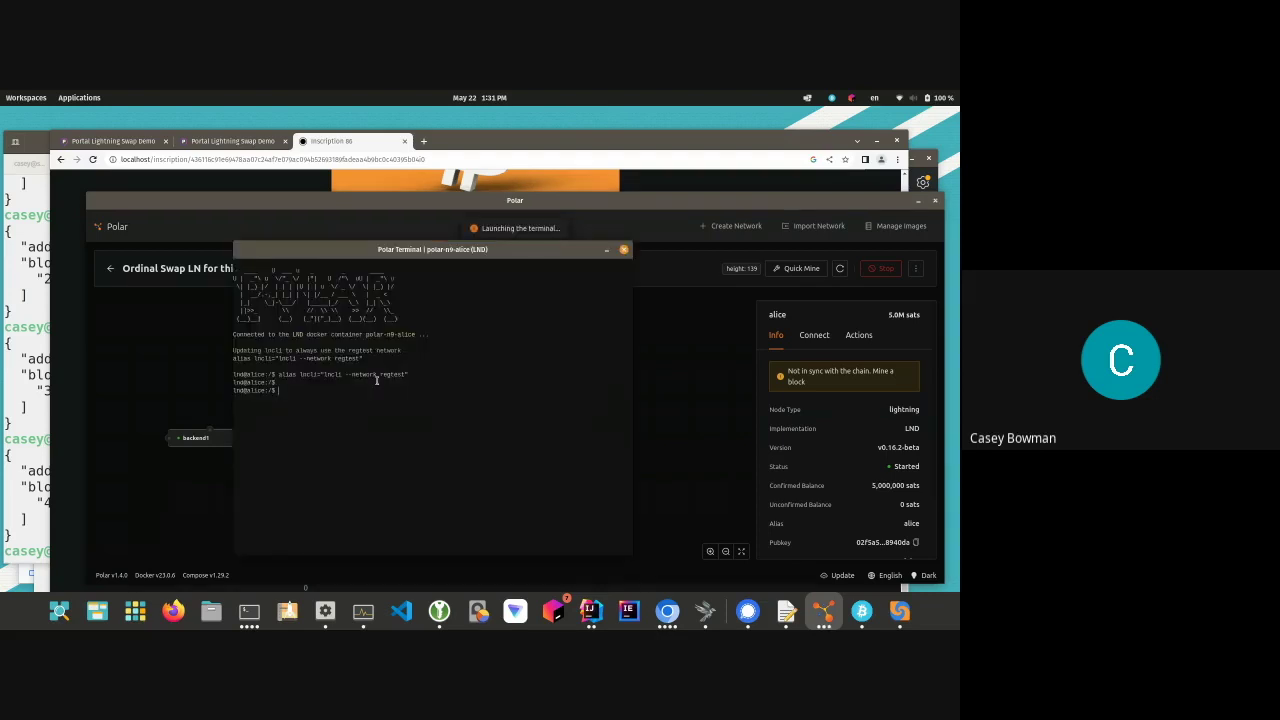
pyautogui.write('ln')
pyautogui.write('cli listin')
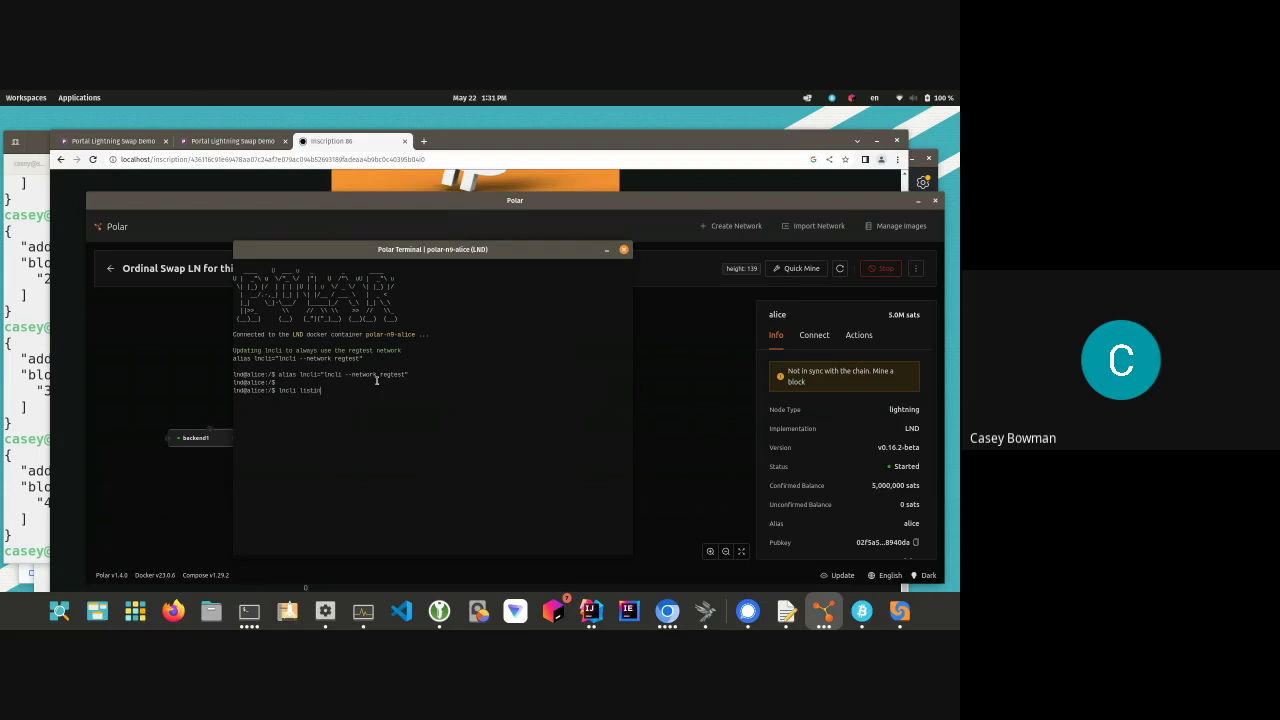
pyautogui.write('voices')
pyautogui.press('Return')
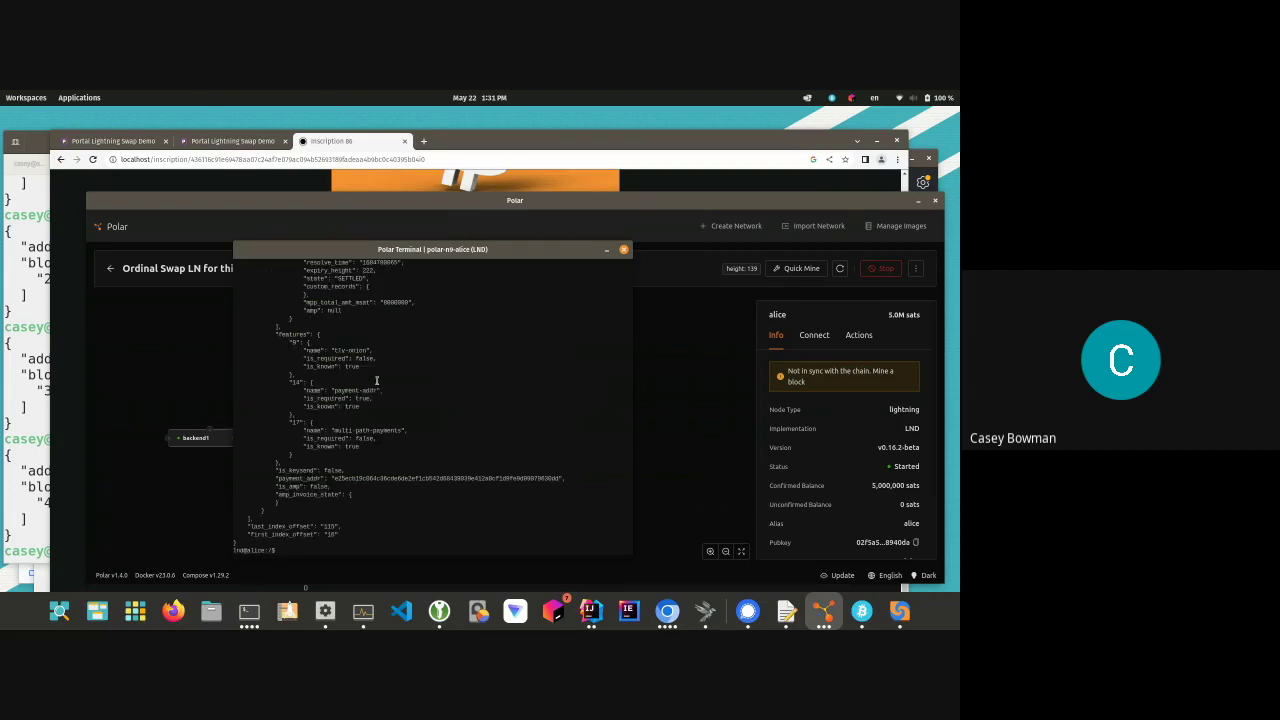
pyautogui.scroll(2, 420, 385)
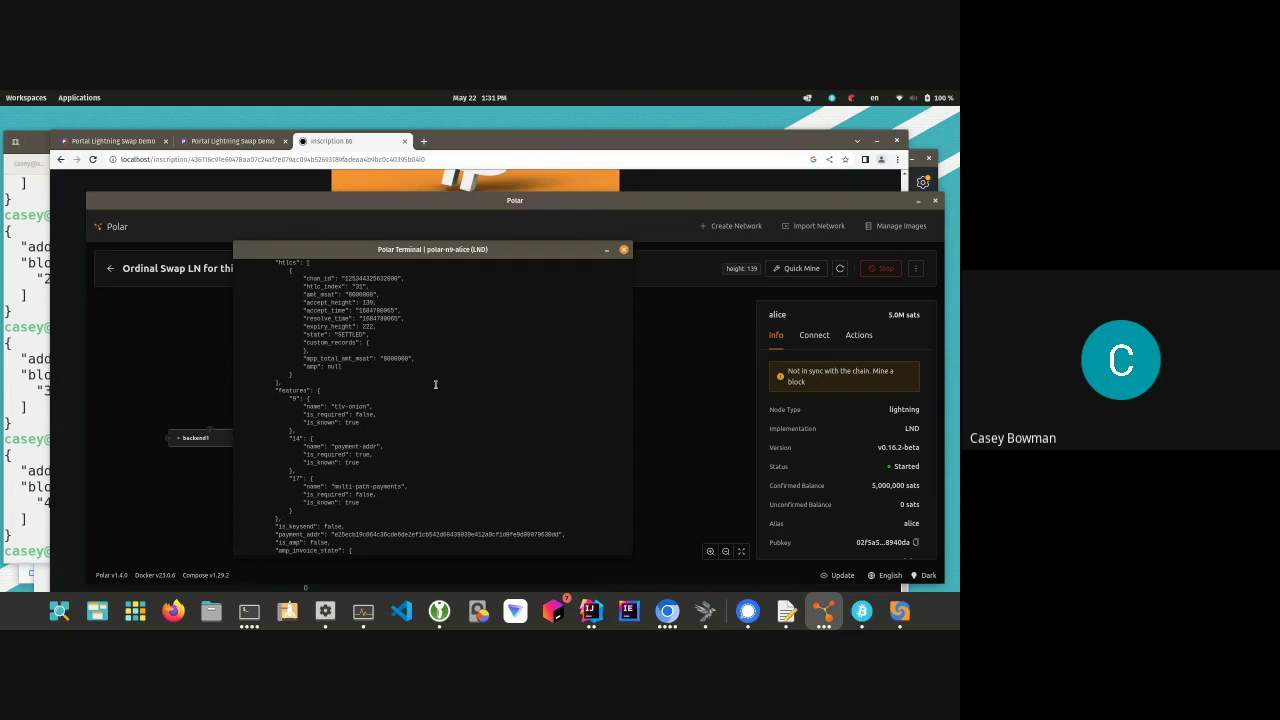
# Mine blocks so alice's Info panel shows a 5,000,000-sat confirmed balance
pyautogui.scroll(4, 435, 384)
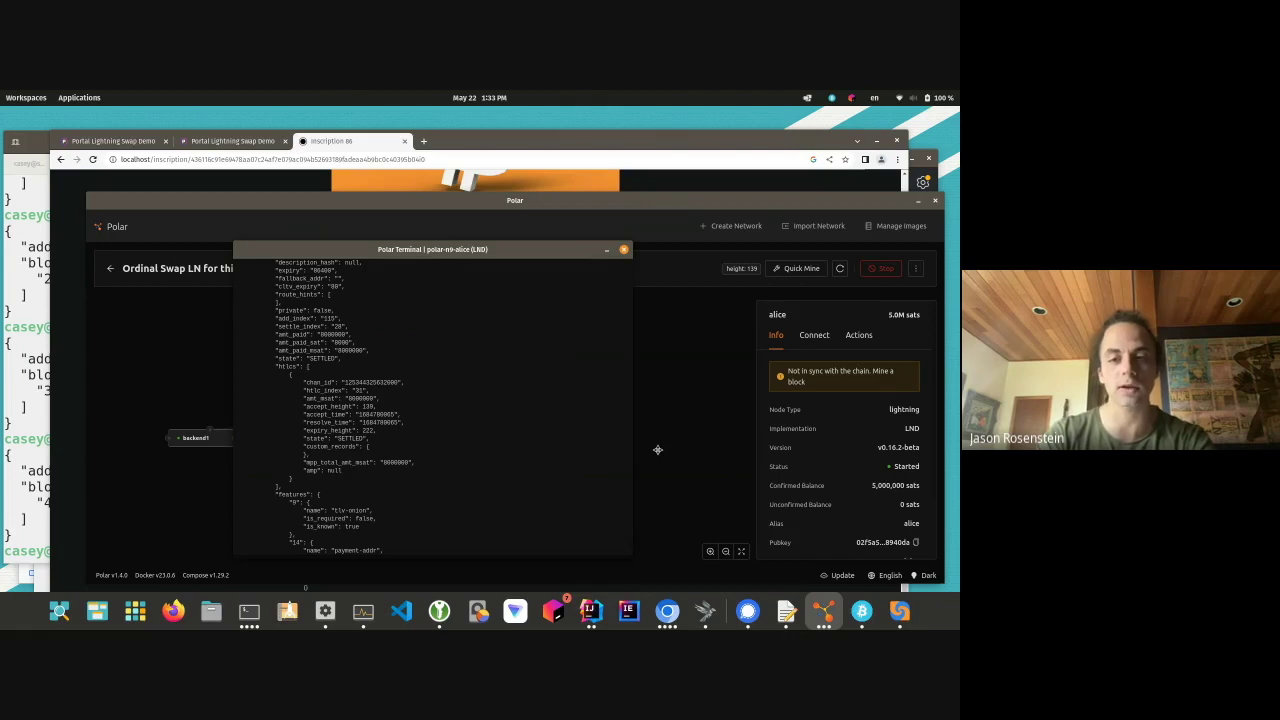
pyautogui.click(803, 269)
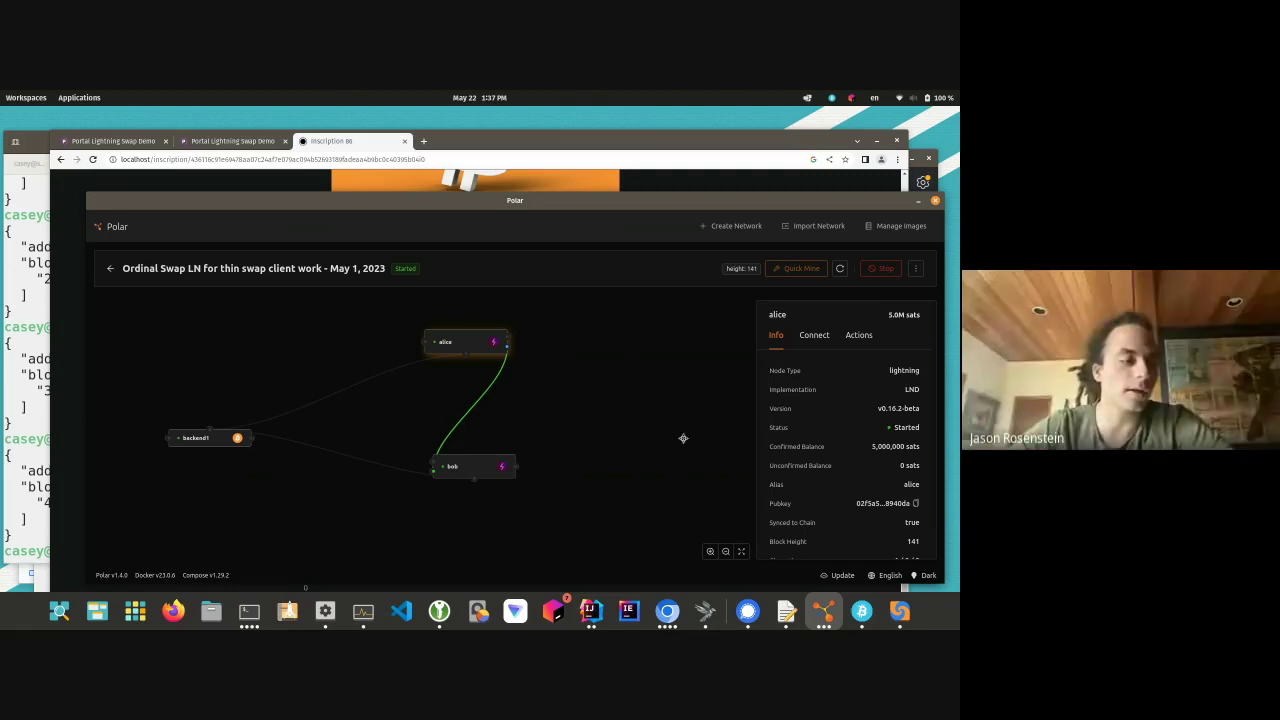
# Bring Bob's wallet page back in front, showing 999.99992 BTC, 7 collectibles and the completed swap
pyautogui.click(212, 146)
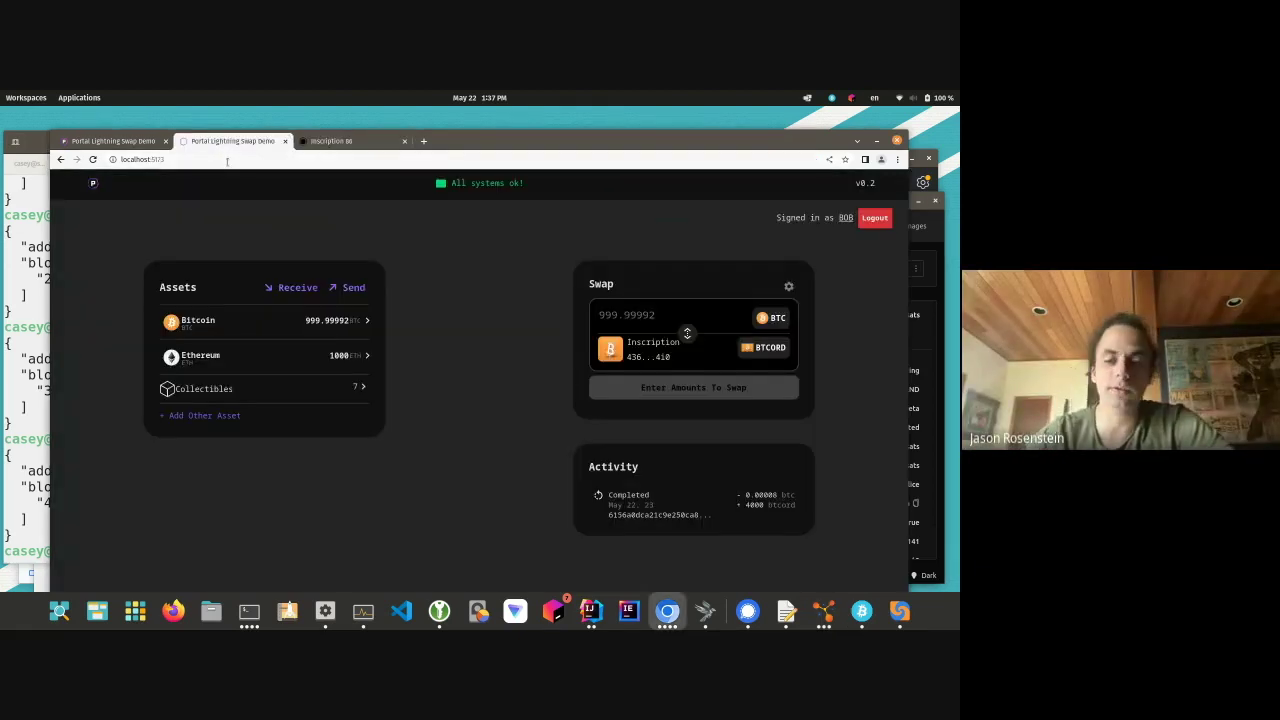